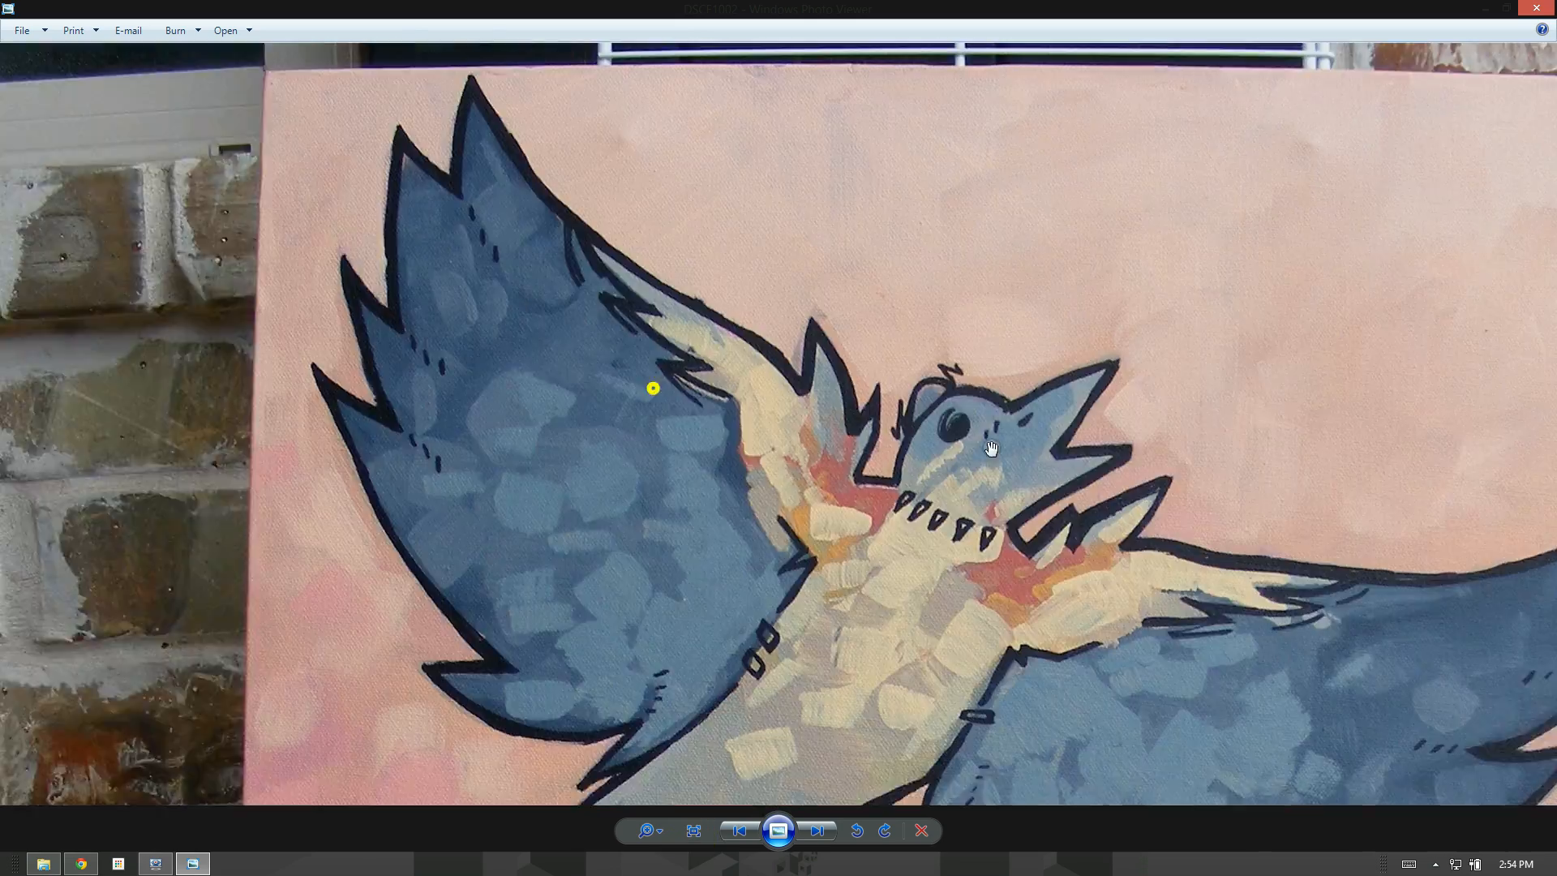
- Examine the bird painting photo up close, covering the head, wings and body, and at full view
{"action": "left_click", "coordinate": [696, 836]}
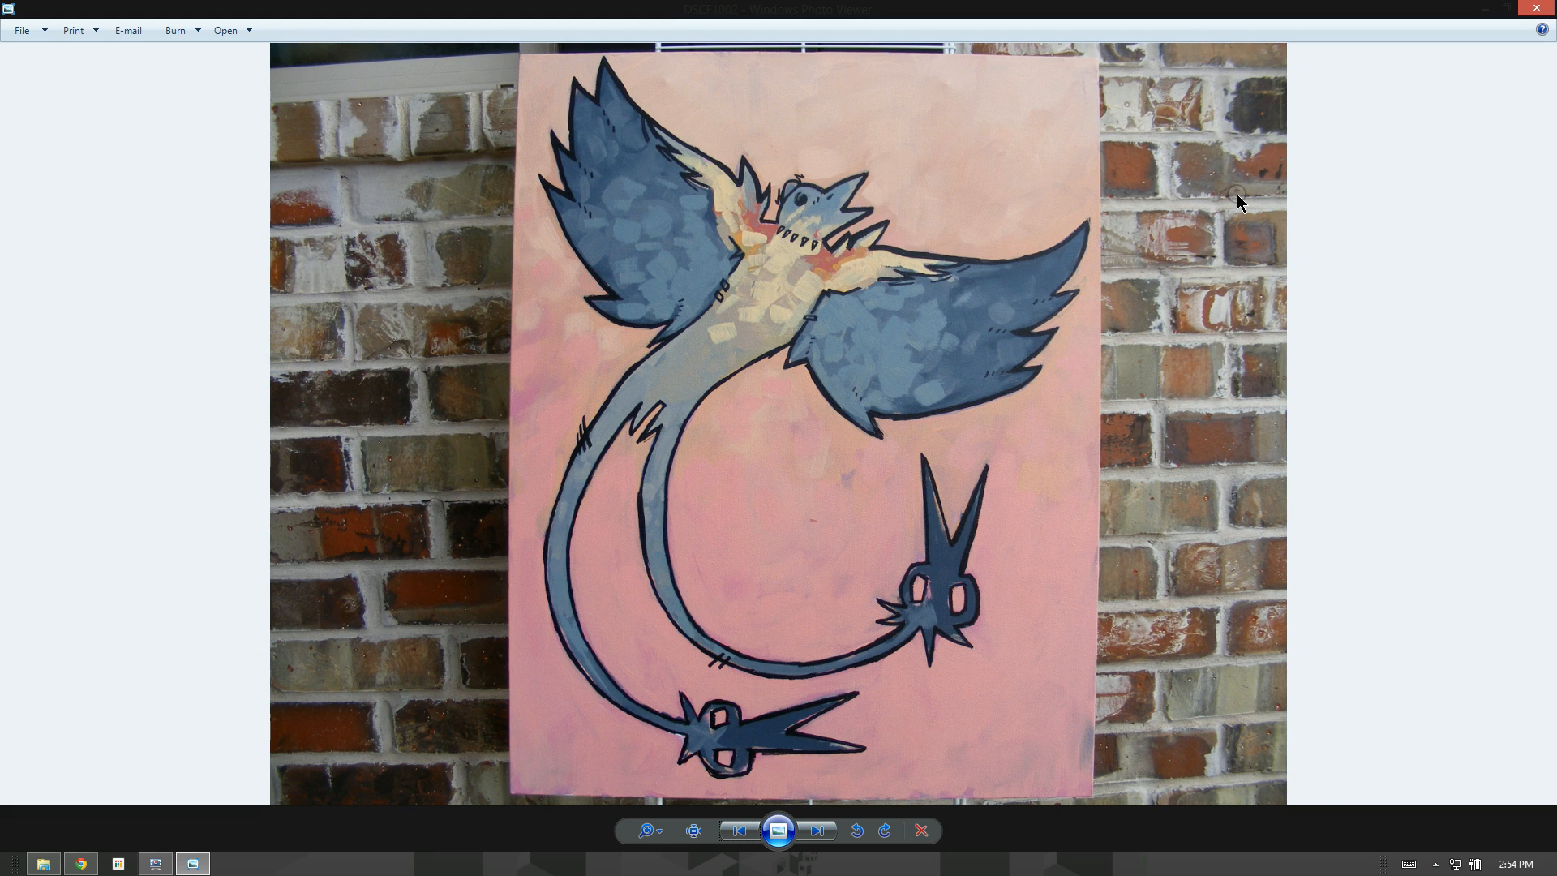
{"action": "left_click", "coordinate": [693, 830]}
{"action": "left_click_drag", "start_coordinate": [707, 303], "coordinate": [606, 549]}
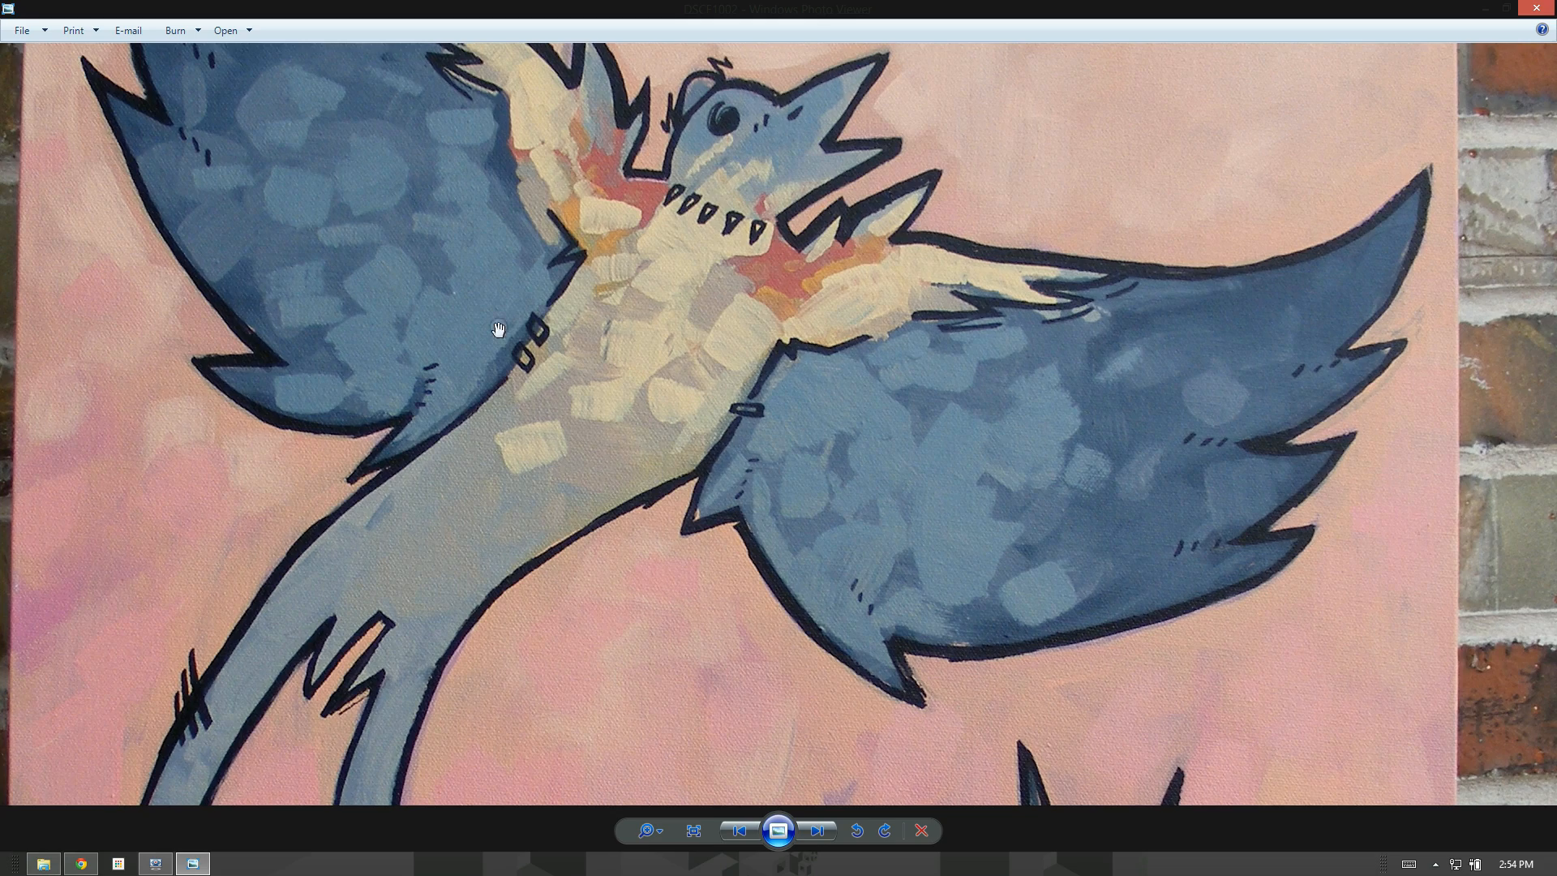
{"action": "left_click_drag", "start_coordinate": [591, 309], "coordinate": [788, 600]}
{"action": "left_click_drag", "start_coordinate": [941, 564], "coordinate": [827, 467]}
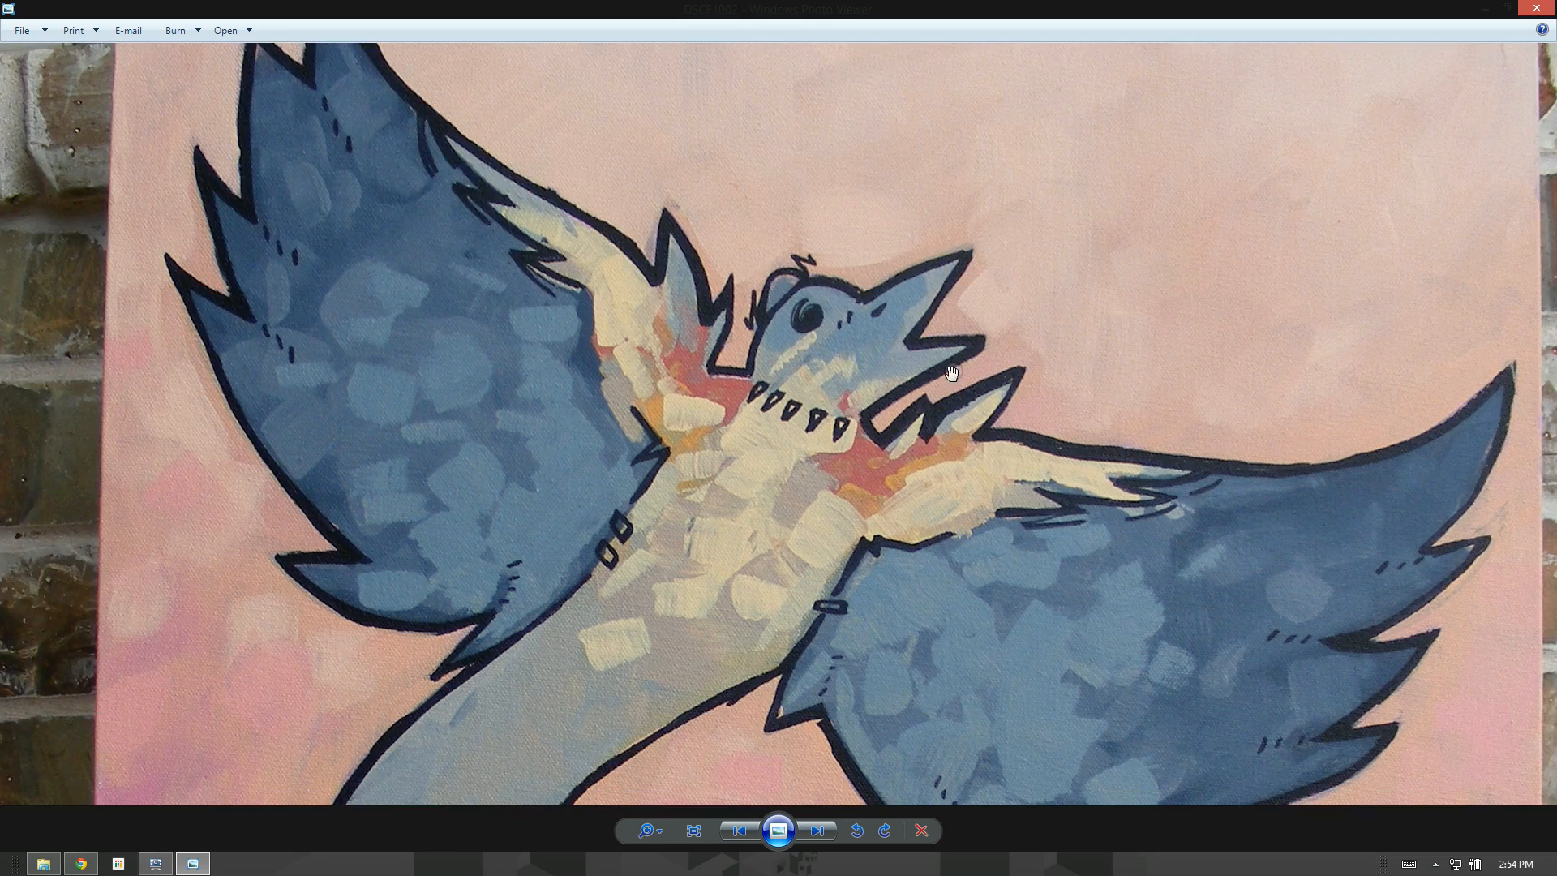
{"action": "left_click_drag", "start_coordinate": [1134, 703], "coordinate": [1054, 320]}
{"action": "left_click_drag", "start_coordinate": [879, 729], "coordinate": [795, 382]}
{"action": "left_click_drag", "start_coordinate": [796, 325], "coordinate": [843, 730]}
{"action": "left_click_drag", "start_coordinate": [698, 205], "coordinate": [628, 398]}
{"action": "mouse_move", "coordinate": [761, 425]}
{"action": "left_mouse_down"}
{"action": "mouse_move", "coordinate": [782, 202]}
{"action": "mouse_move", "coordinate": [793, 302]}
{"action": "left_mouse_up"}
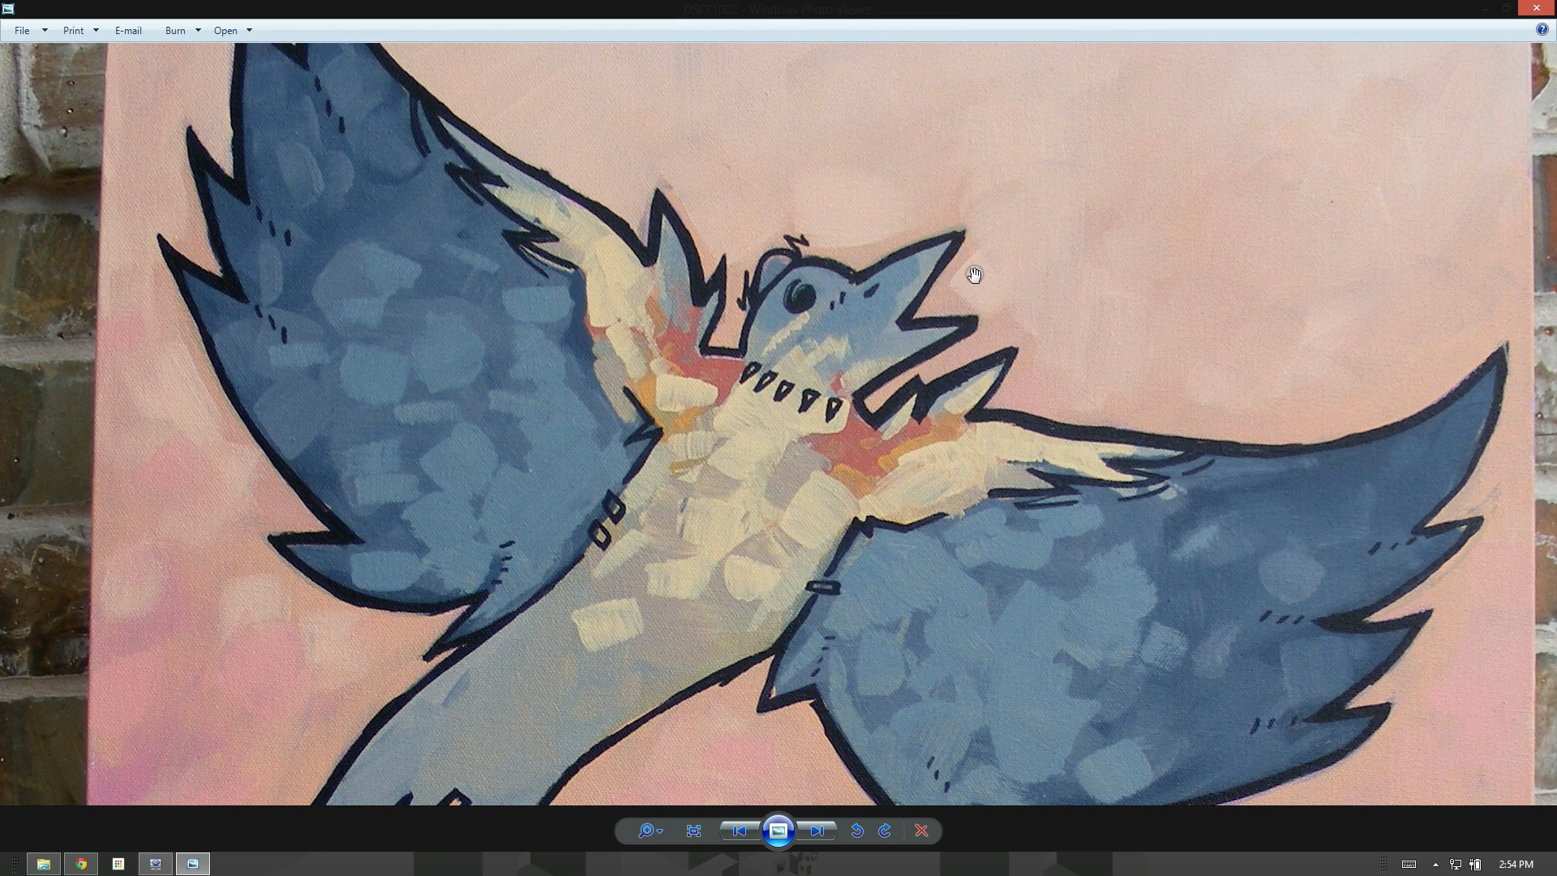
{"action": "mouse_move", "coordinate": [844, 410]}
{"action": "left_mouse_down"}
{"action": "mouse_move", "coordinate": [819, 308]}
{"action": "mouse_move", "coordinate": [776, 264]}
{"action": "left_mouse_up"}
{"action": "scroll", "coordinate": [873, 291], "scroll_direction": "down", "scroll_amount": 5}
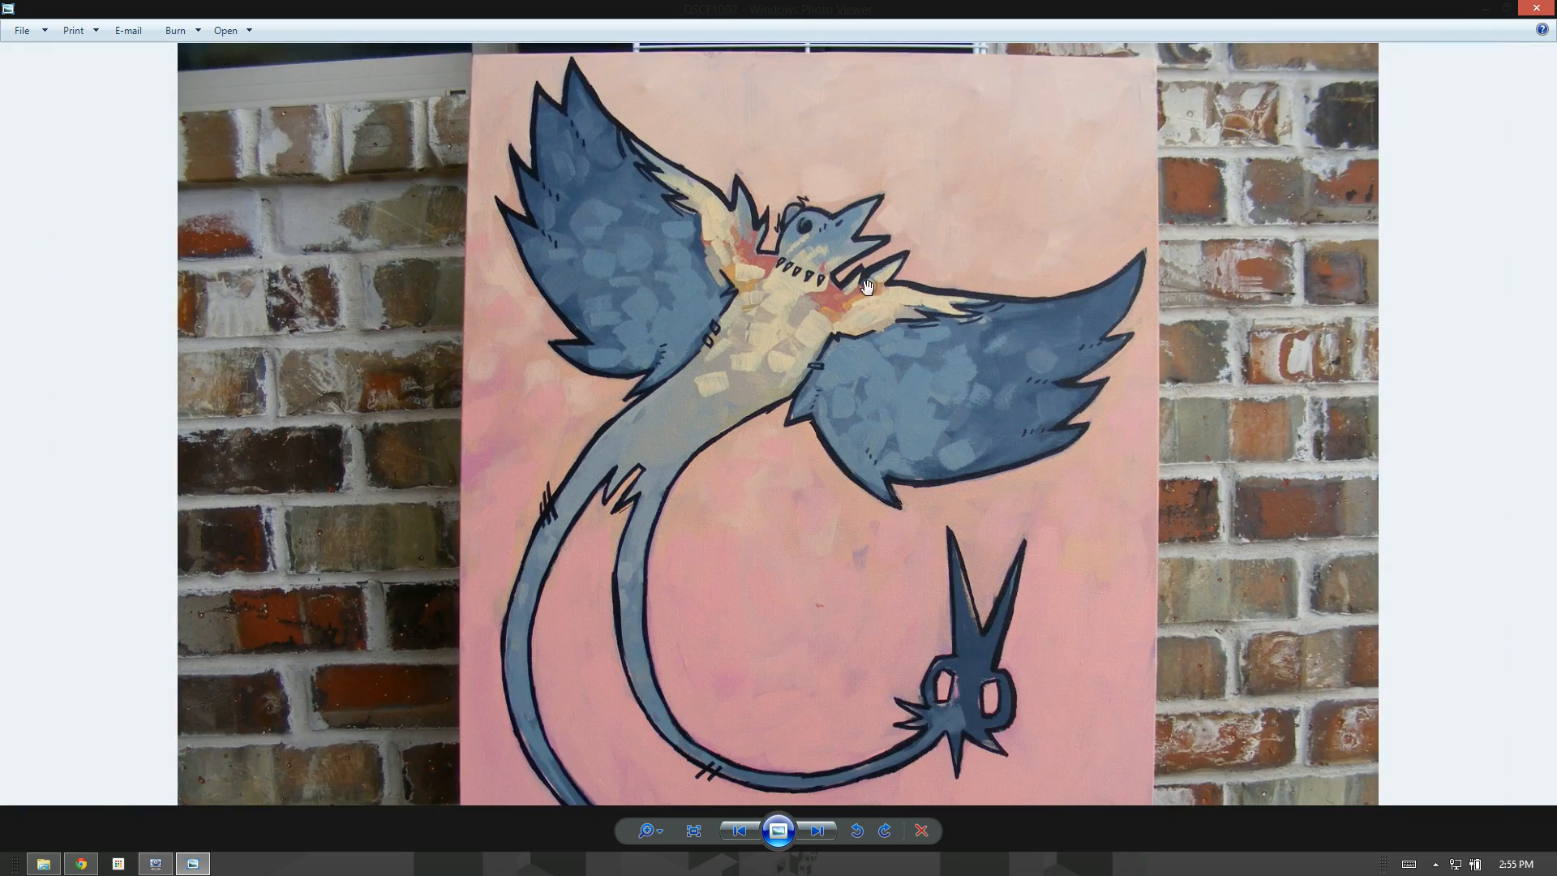
- Open the painting photo in Adobe Photoshop CC, put the photo viewer out of the way and dock the image window
{"action": "right_click", "coordinate": [821, 220]}
{"action": "mouse_move", "coordinate": [888, 234]}
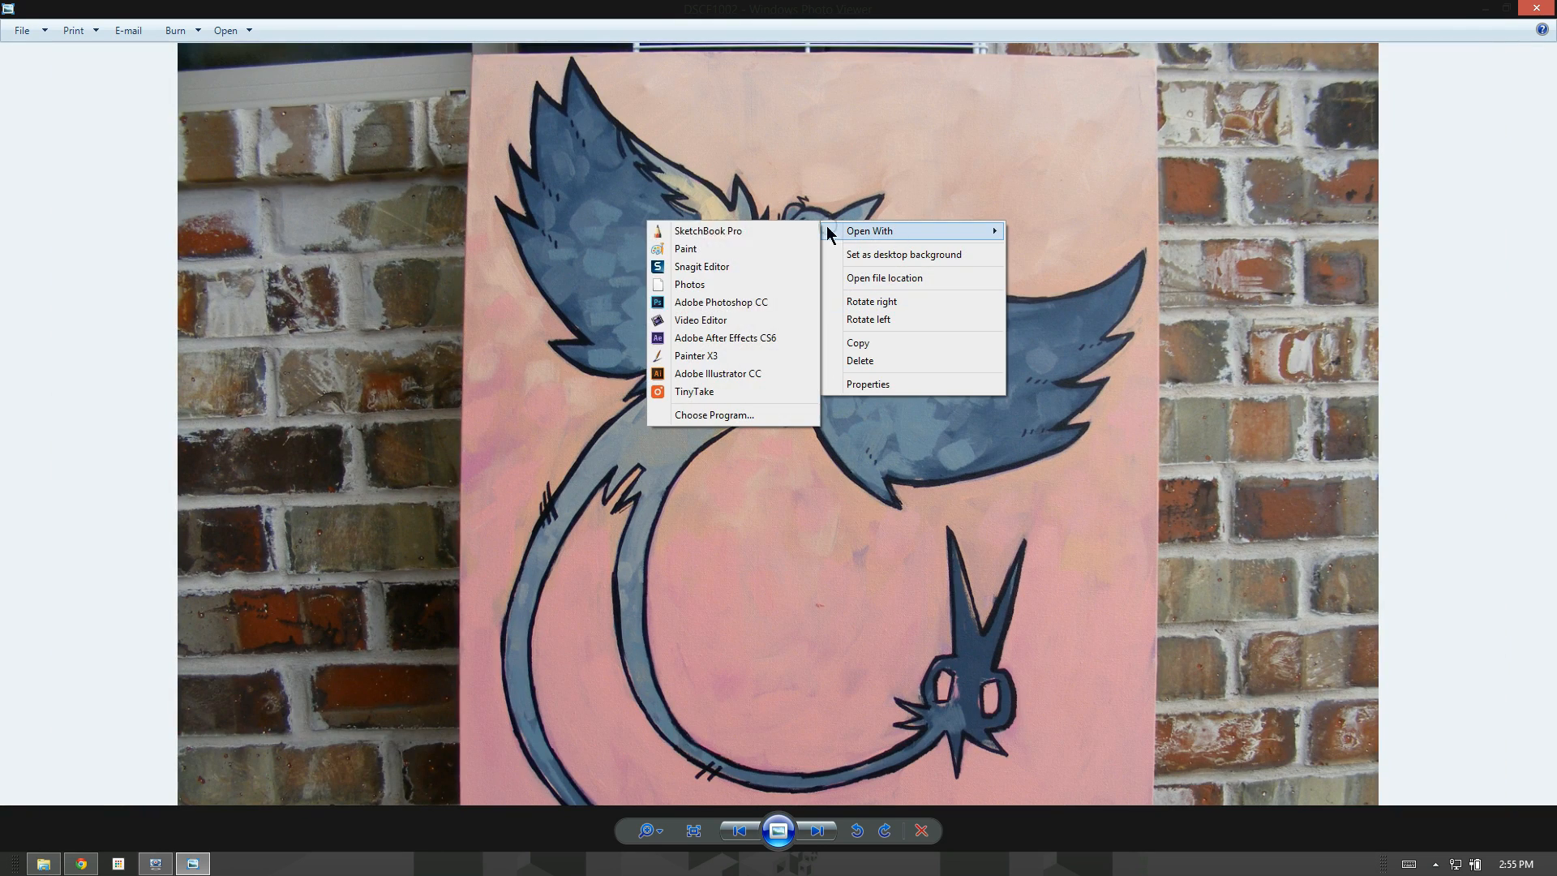
{"action": "left_click", "coordinate": [734, 301]}
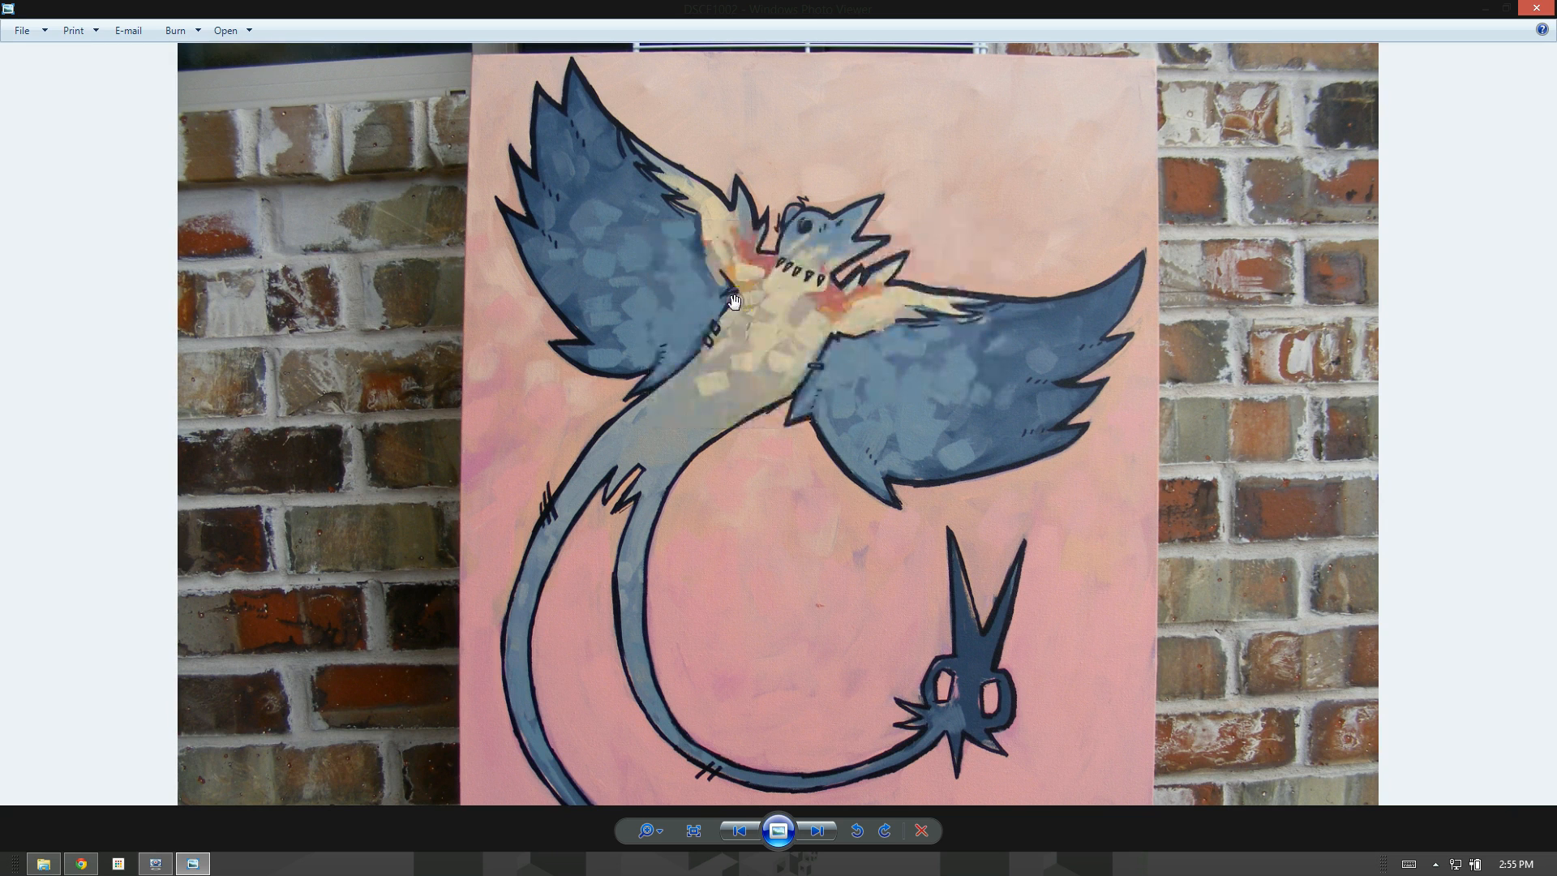
{"action": "left_click", "coordinate": [1485, 8]}
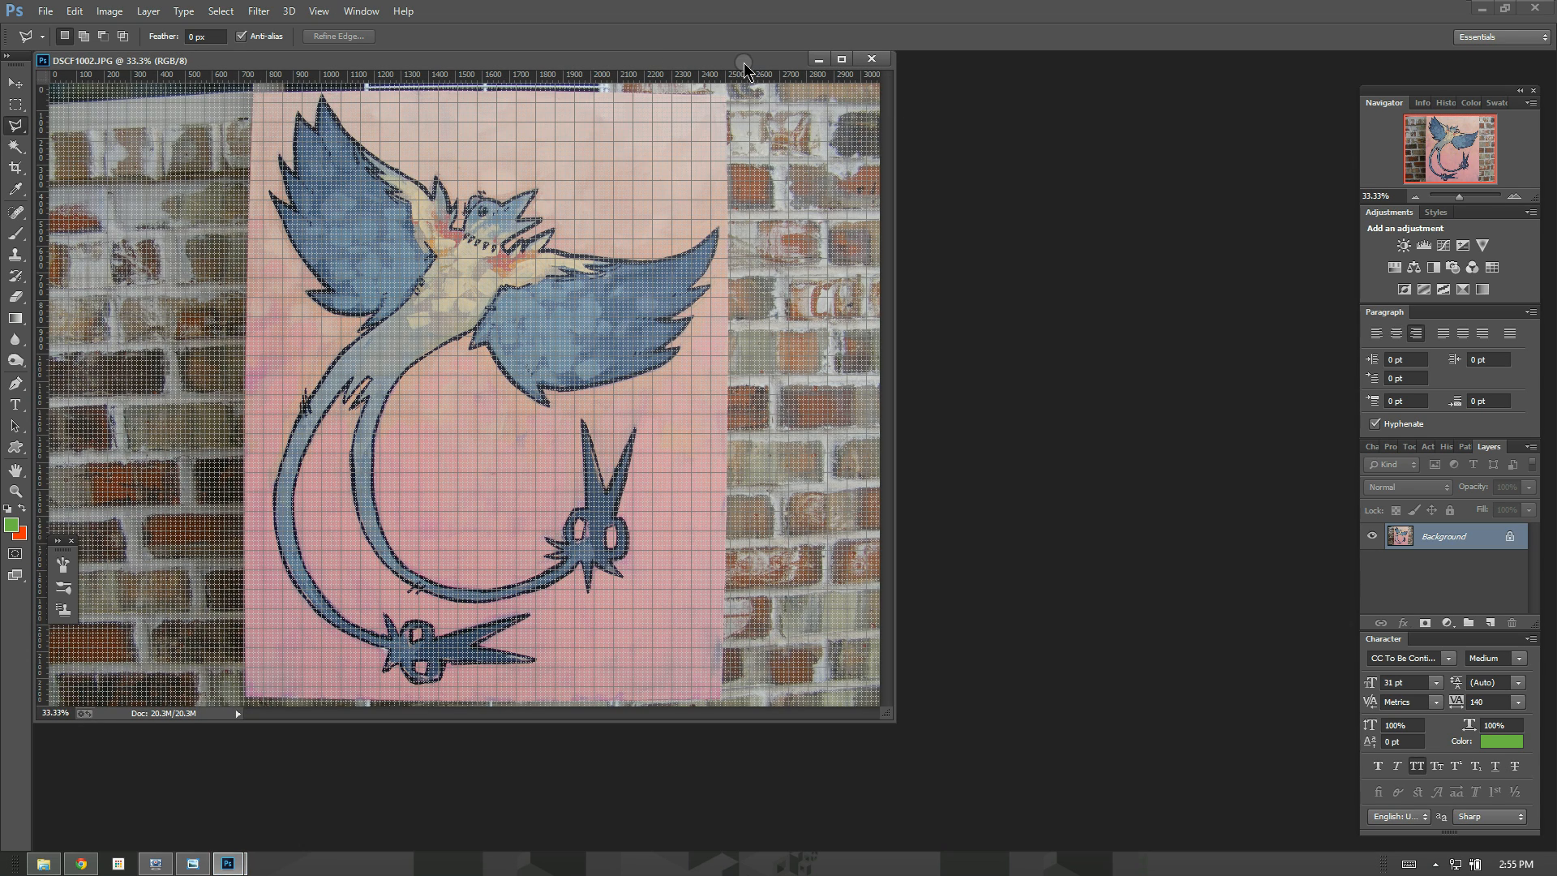
{"action": "left_click_drag", "start_coordinate": [763, 66], "coordinate": [887, 58]}
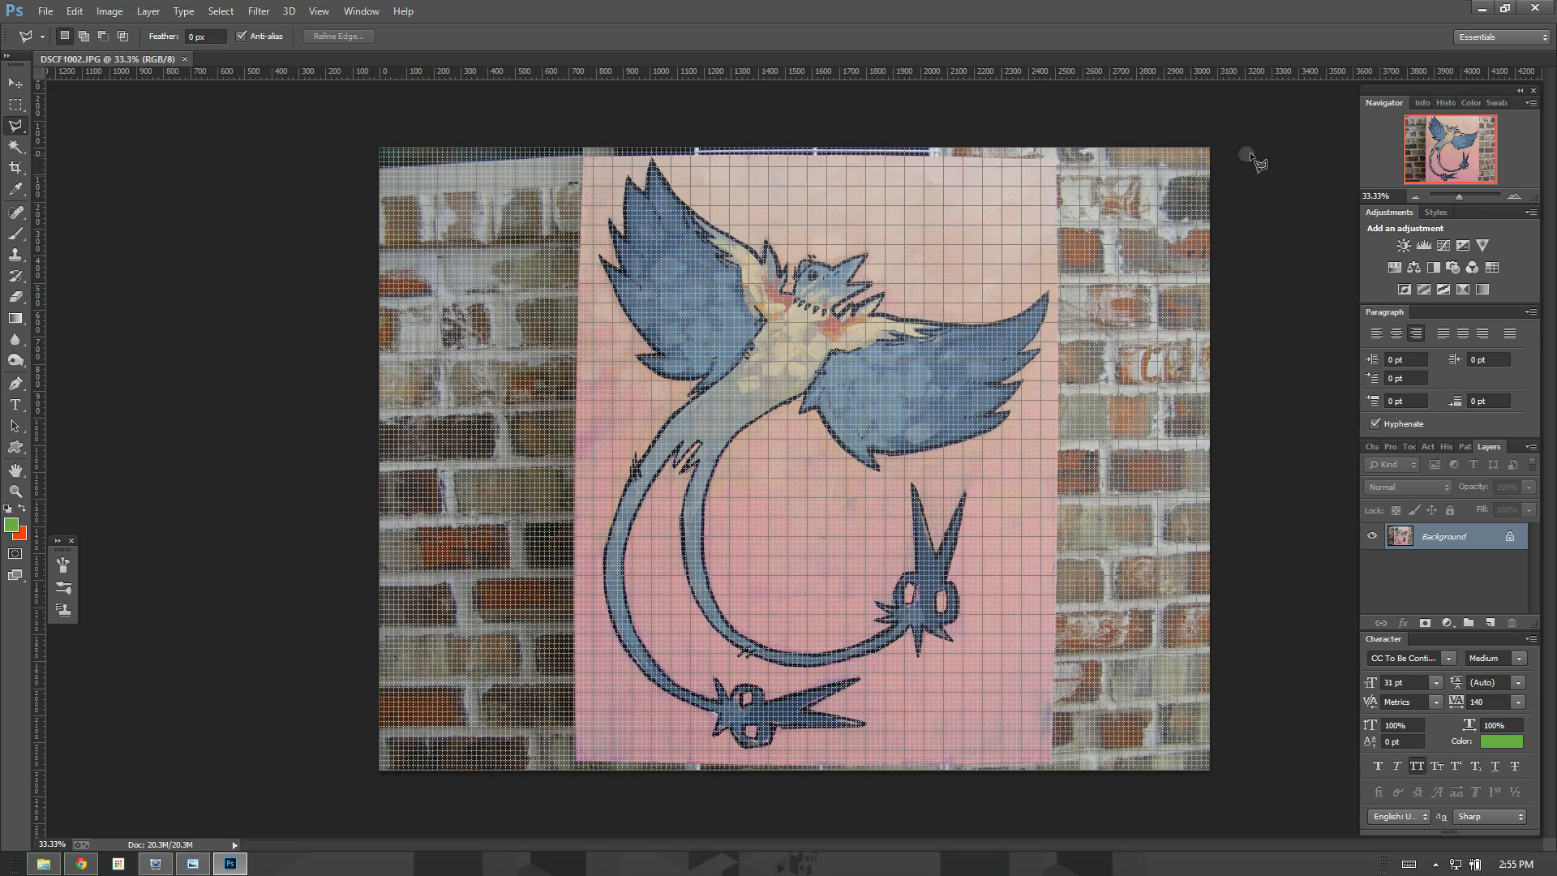
- Outline the pink canvas corner to corner with the Polygonal Lasso Tool, leaving out the brick wall
{"action": "left_click", "coordinate": [1513, 196]}
{"action": "left_click_drag", "start_coordinate": [1462, 196], "coordinate": [1460, 197]}
{"action": "left_click", "coordinate": [1457, 117]}
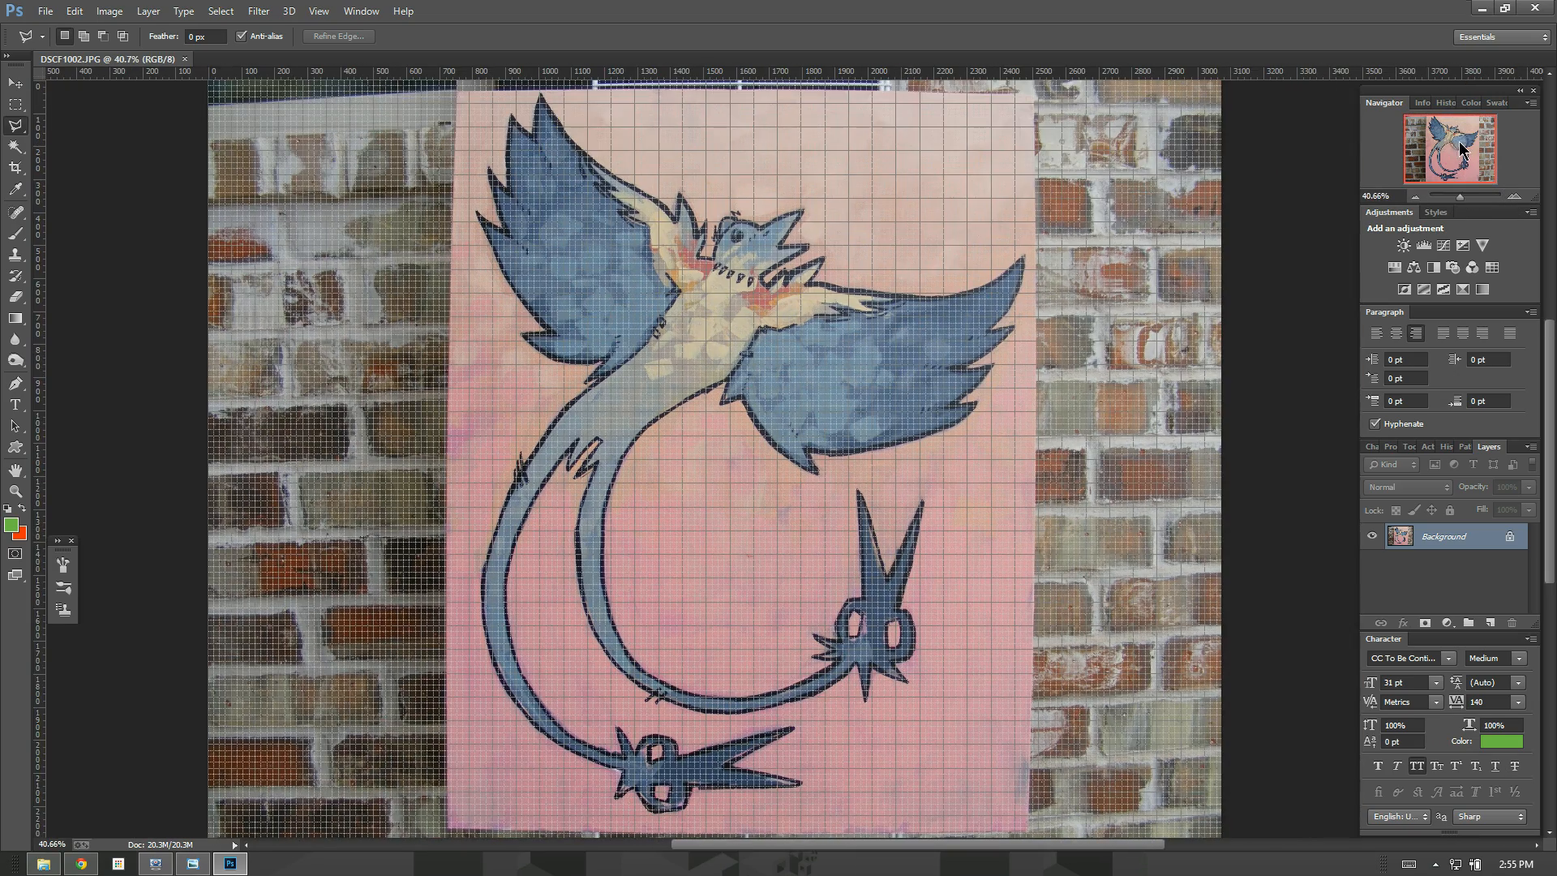
{"action": "left_click", "coordinate": [26, 128]}
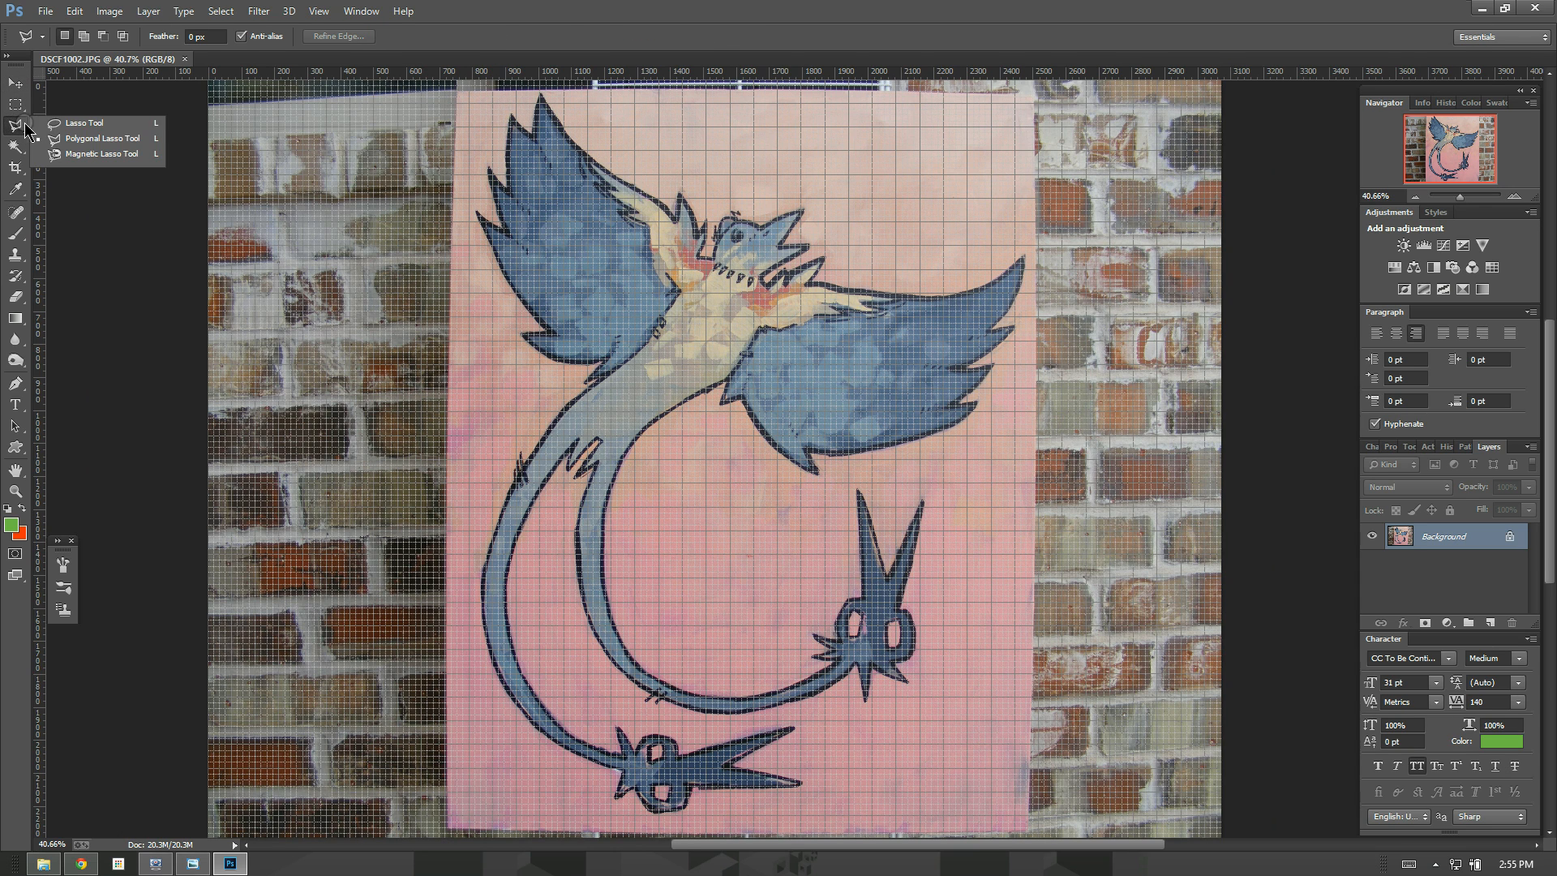
{"action": "left_click", "coordinate": [125, 141]}
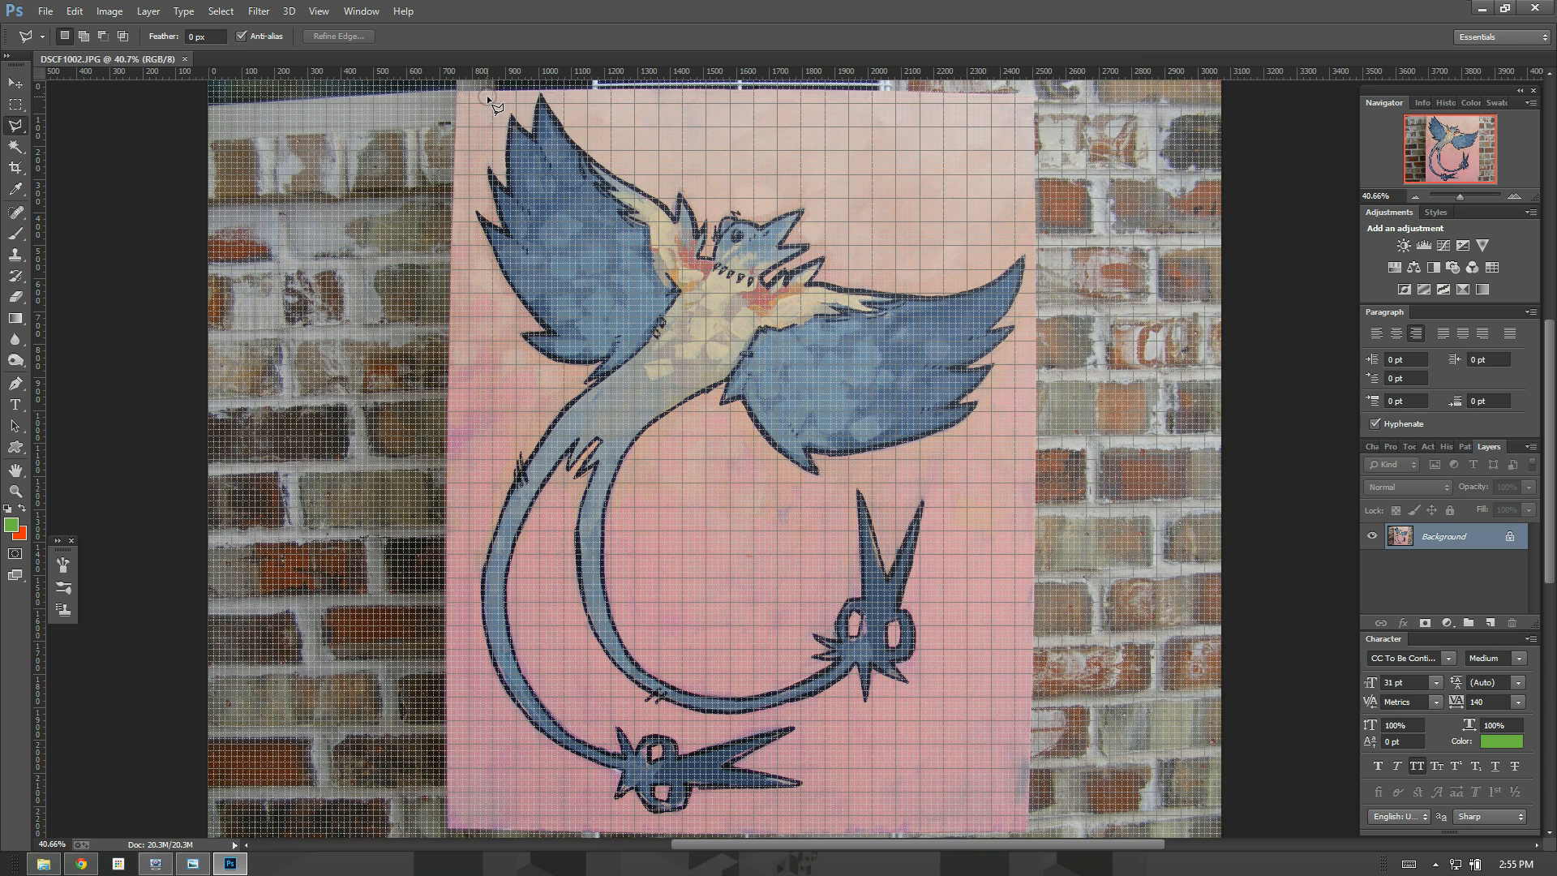
{"action": "left_click", "coordinate": [457, 92]}
{"action": "left_click", "coordinate": [1031, 94]}
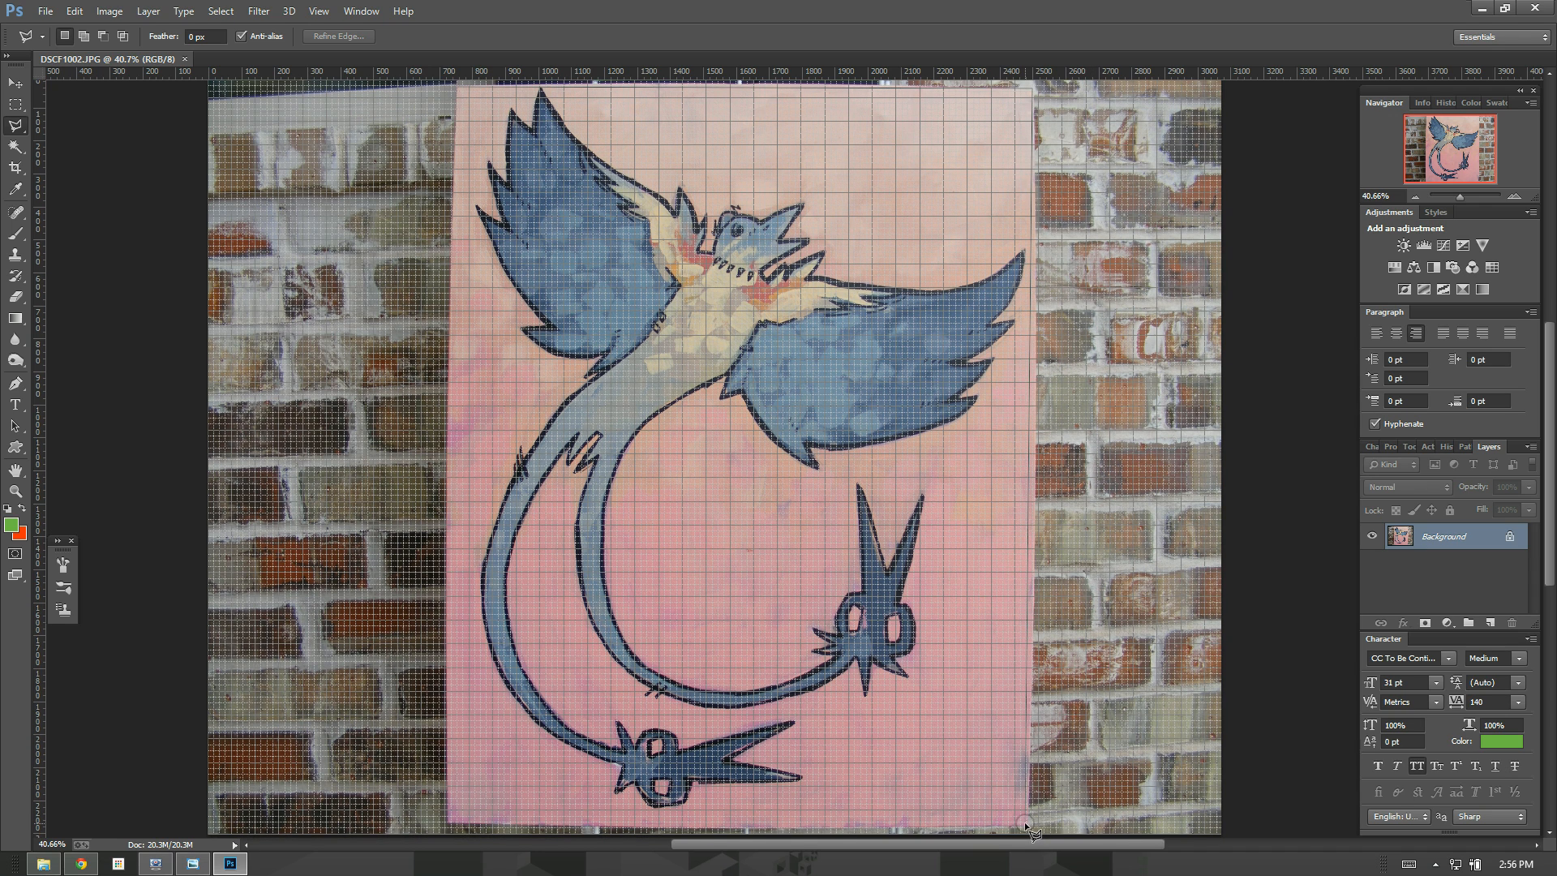
{"action": "left_click", "coordinate": [1025, 822]}
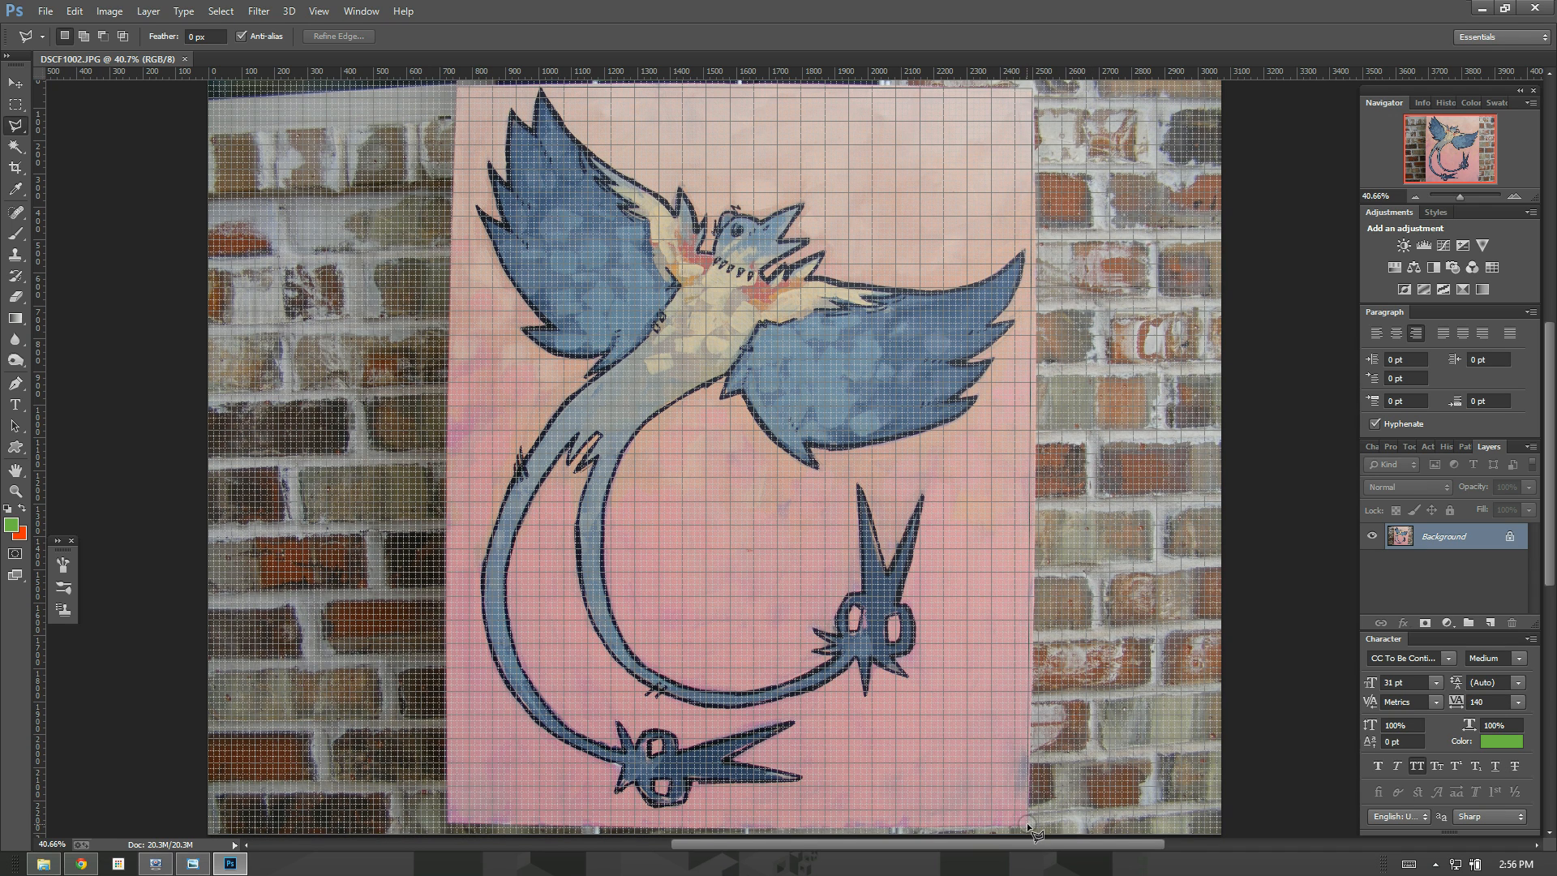
{"action": "left_click", "coordinate": [450, 823]}
{"action": "left_click", "coordinate": [457, 86]}
- Hide the grid over the photo and deselect the canvas outline
{"action": "left_click", "coordinate": [319, 12]}
{"action": "left_click", "coordinate": [391, 251]}
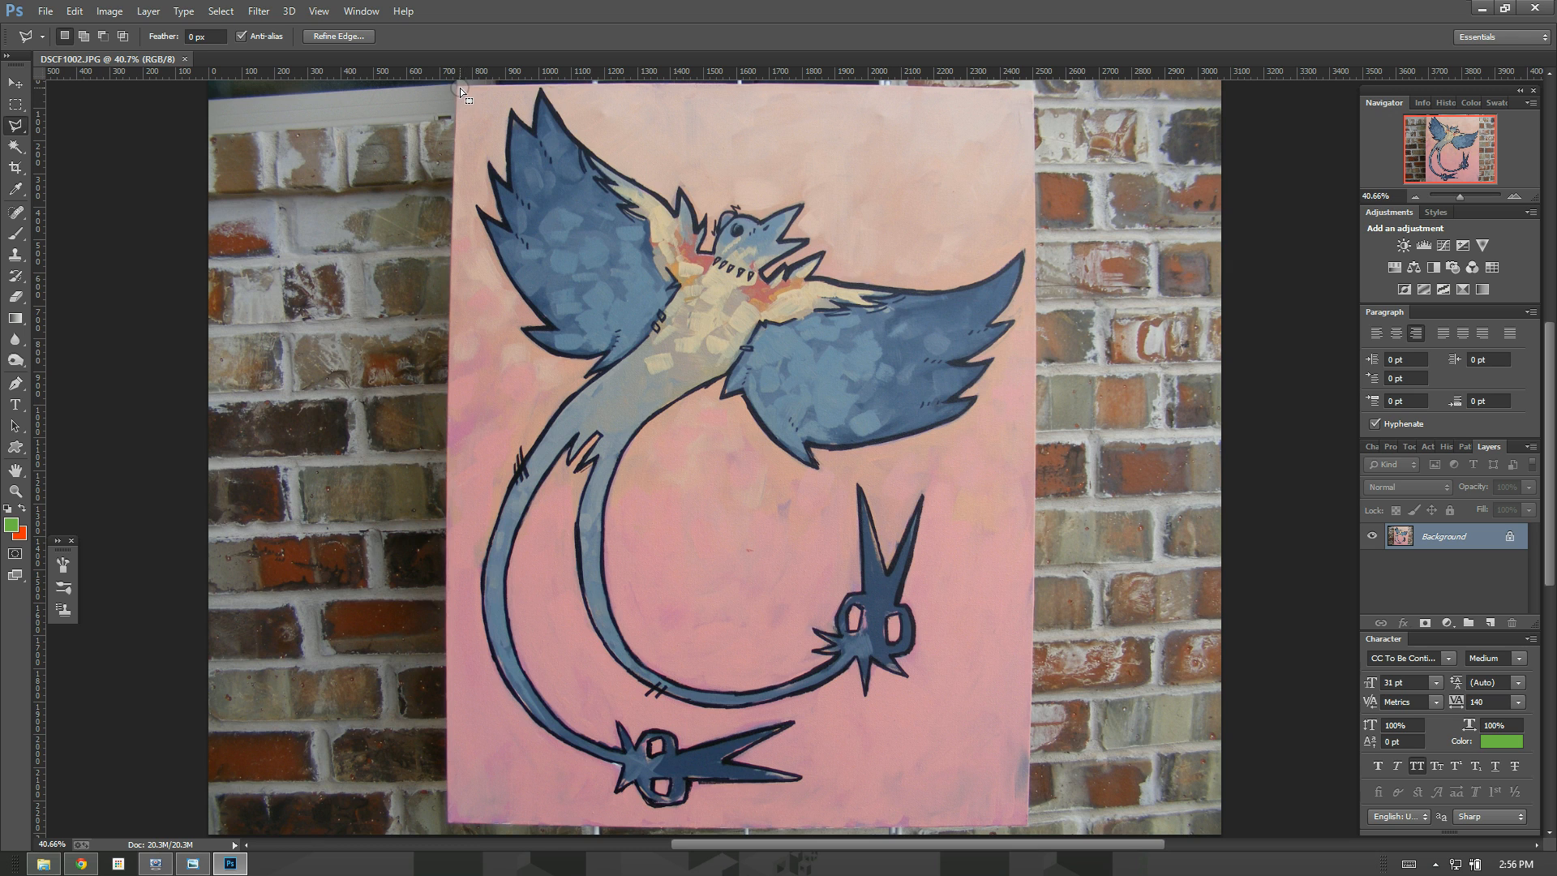
{"action": "key", "text": "ctrl+d"}
- Select the painted canvas along its four corners with the Polygonal Lasso and cut it out of the photo
{"action": "left_click", "coordinate": [1032, 90]}
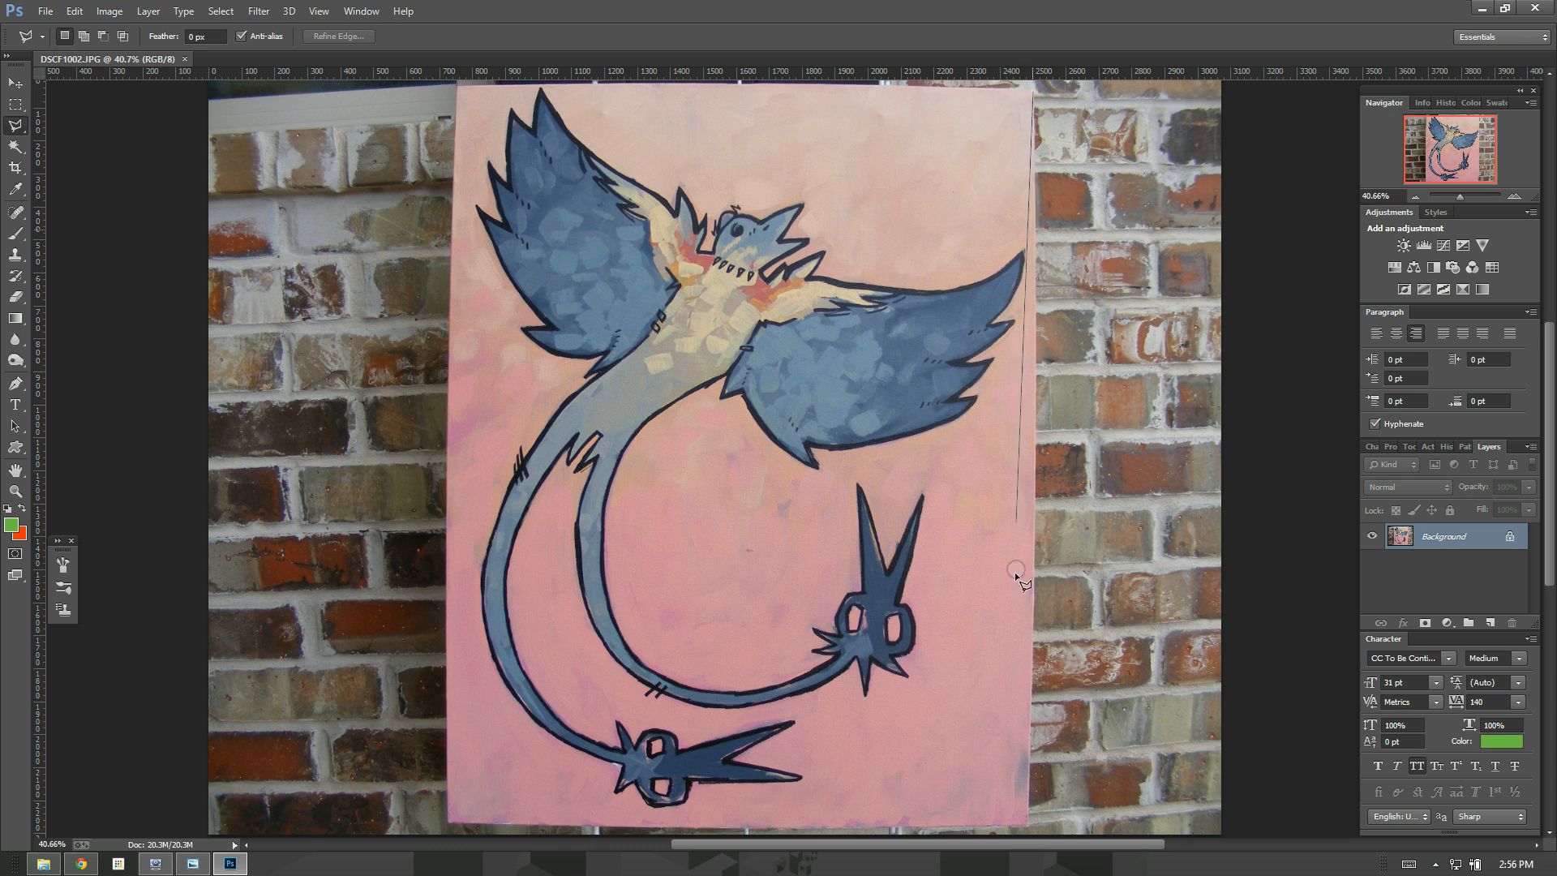
{"action": "left_click", "coordinate": [1026, 820]}
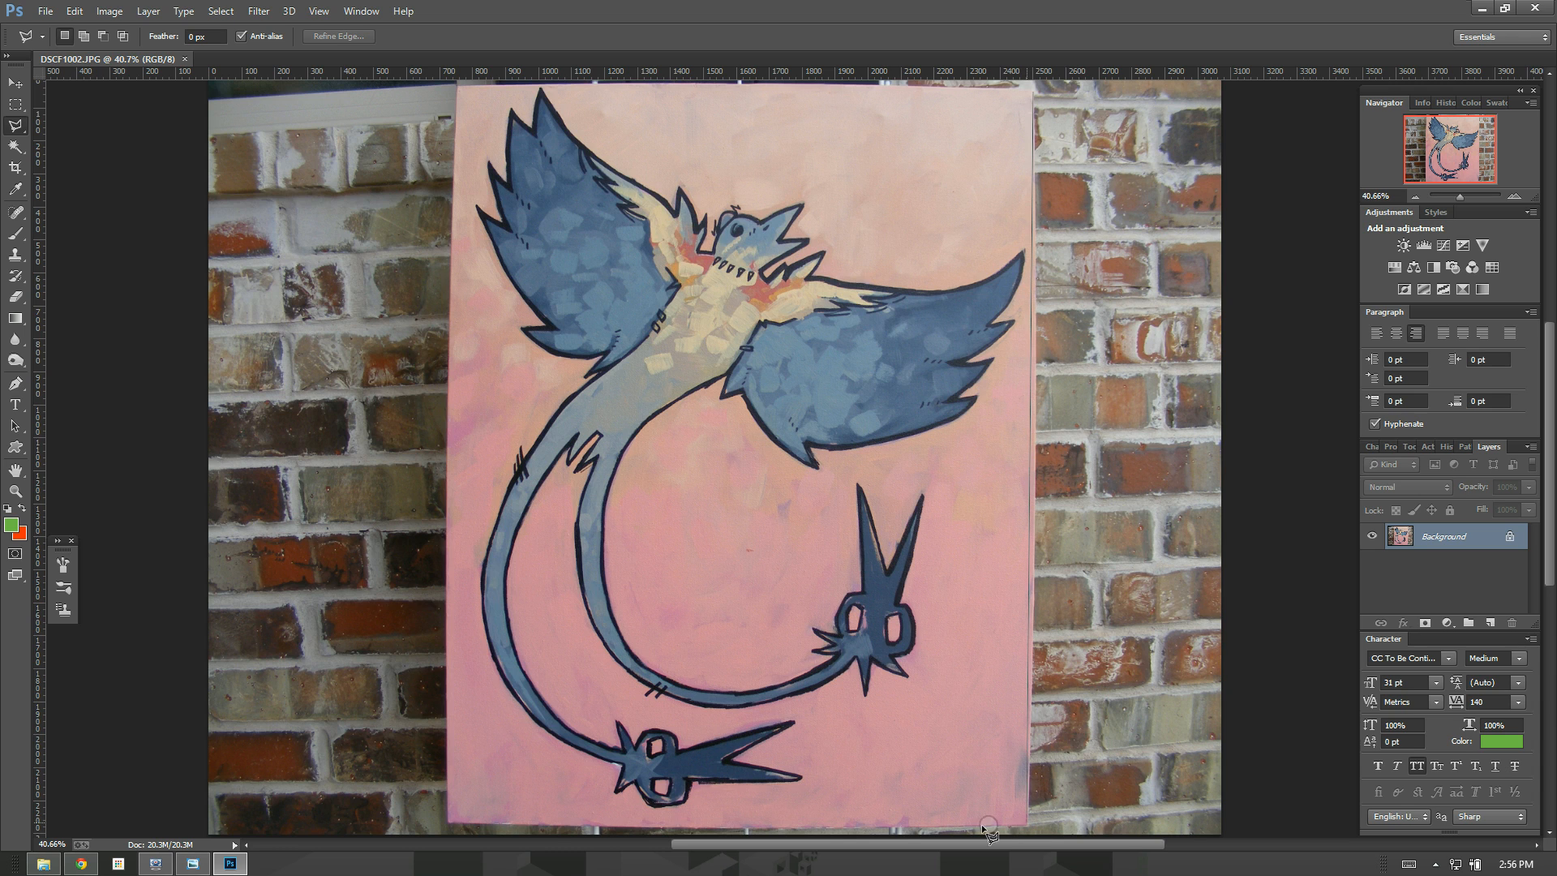
{"action": "left_click", "coordinate": [449, 820]}
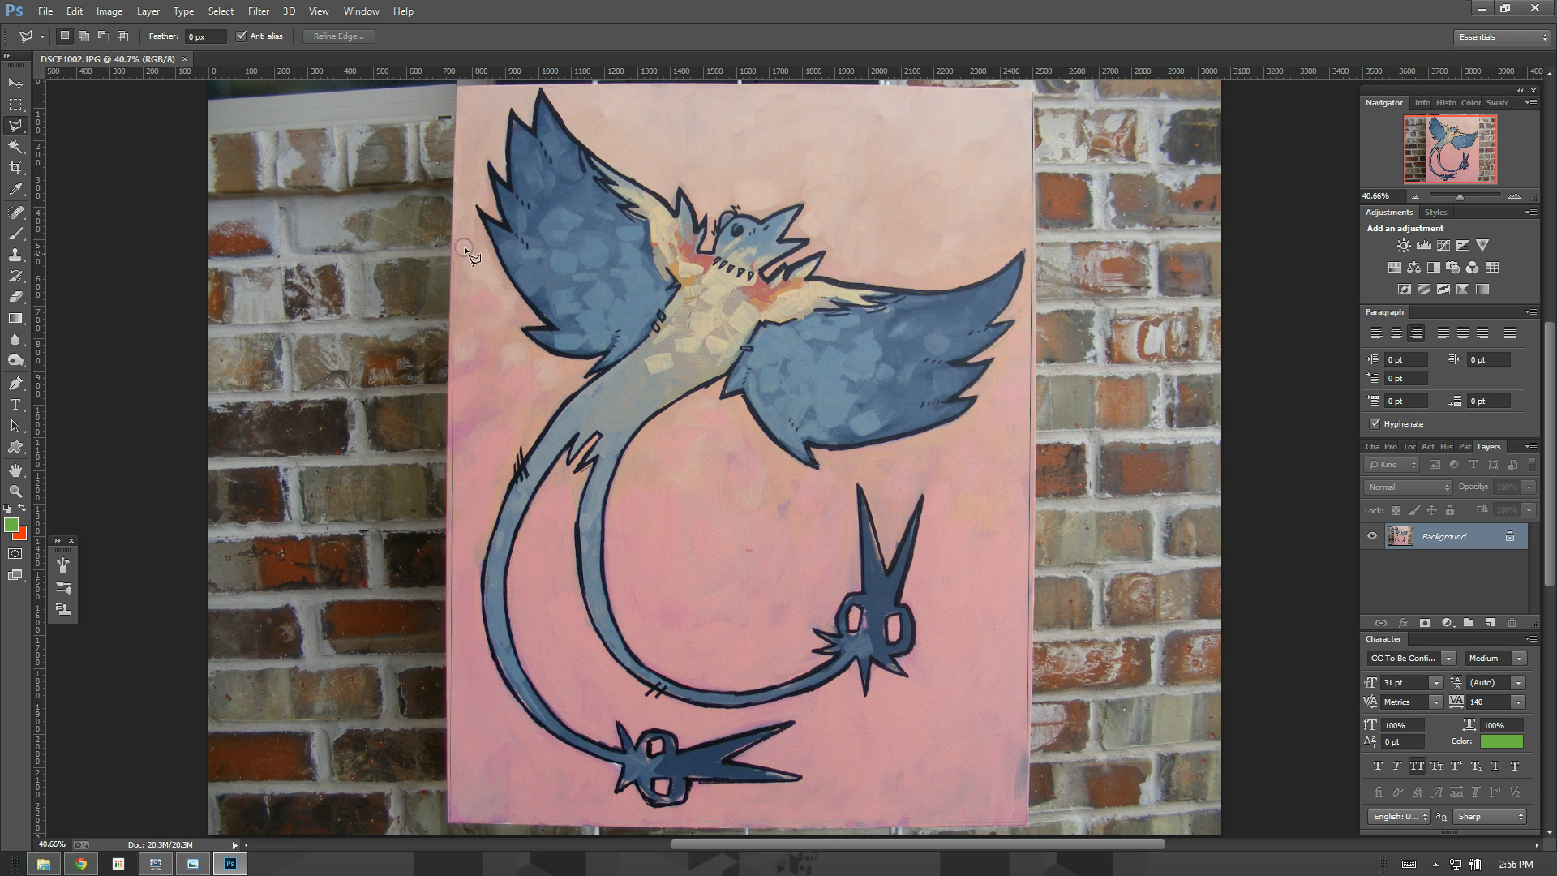
{"action": "left_click", "coordinate": [459, 86]}
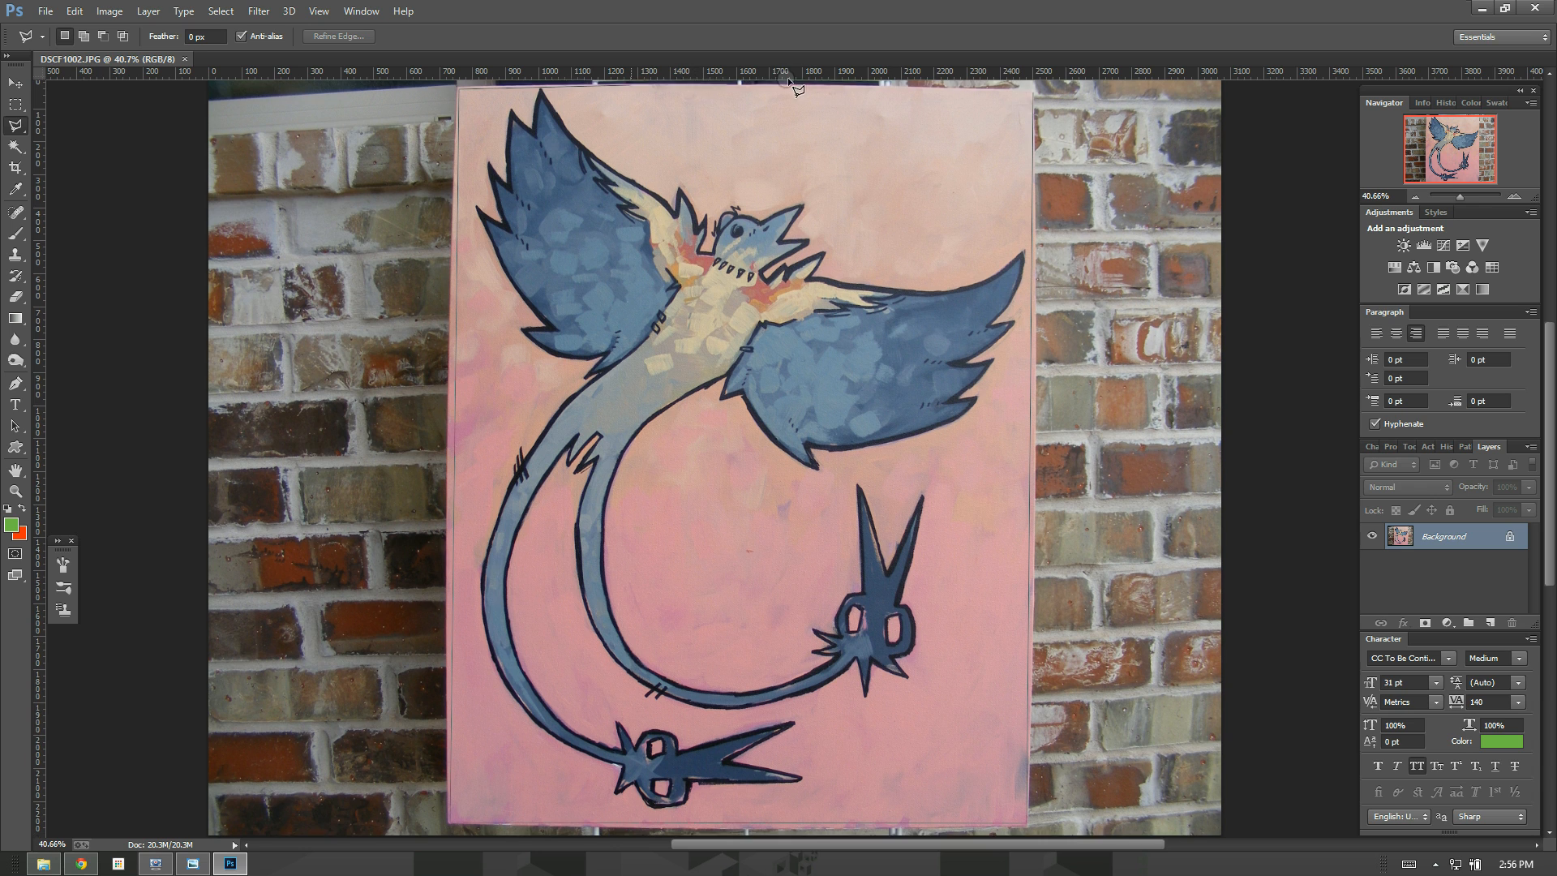
{"action": "left_click", "coordinate": [1033, 91]}
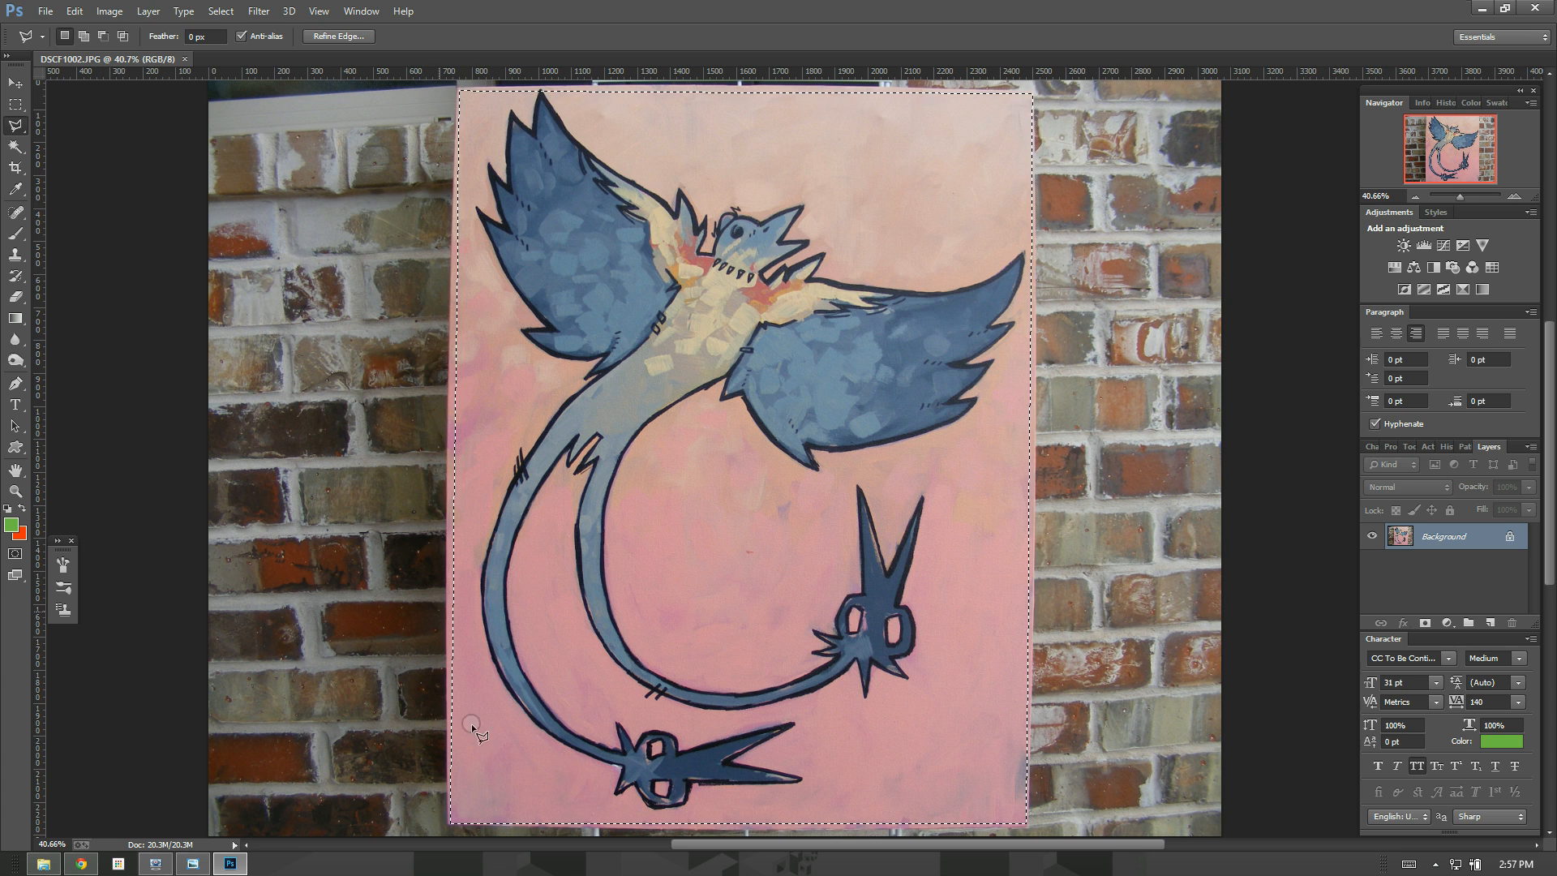
{"action": "left_click", "coordinate": [84, 11]}
{"action": "left_click", "coordinate": [104, 107]}
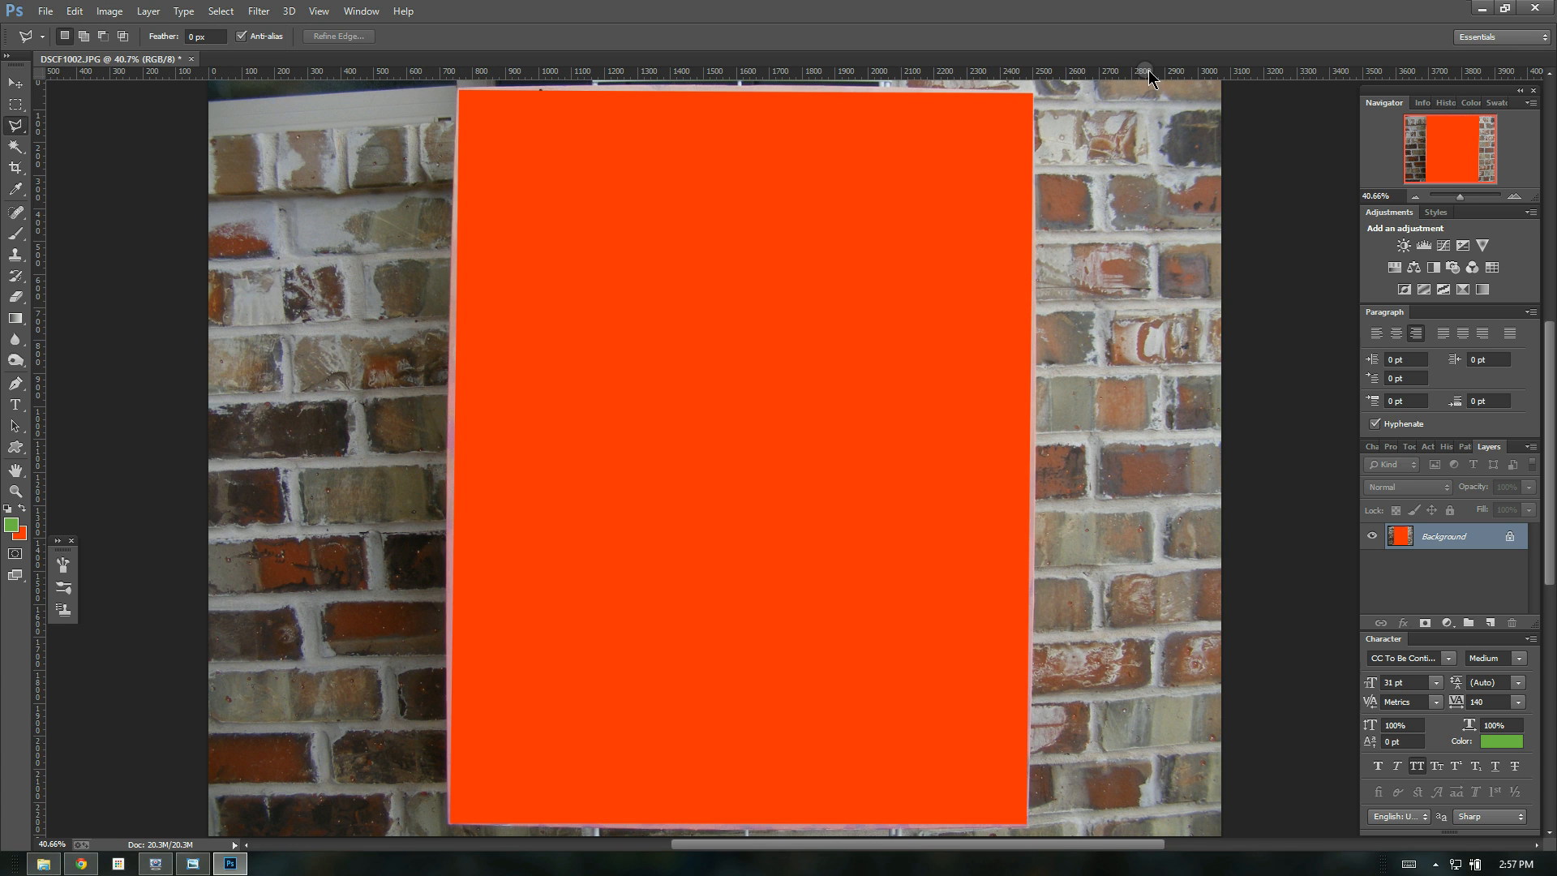
- Create a new document with the preset settings, paste the cut painting into it and dock its window
{"action": "left_click", "coordinate": [45, 11]}
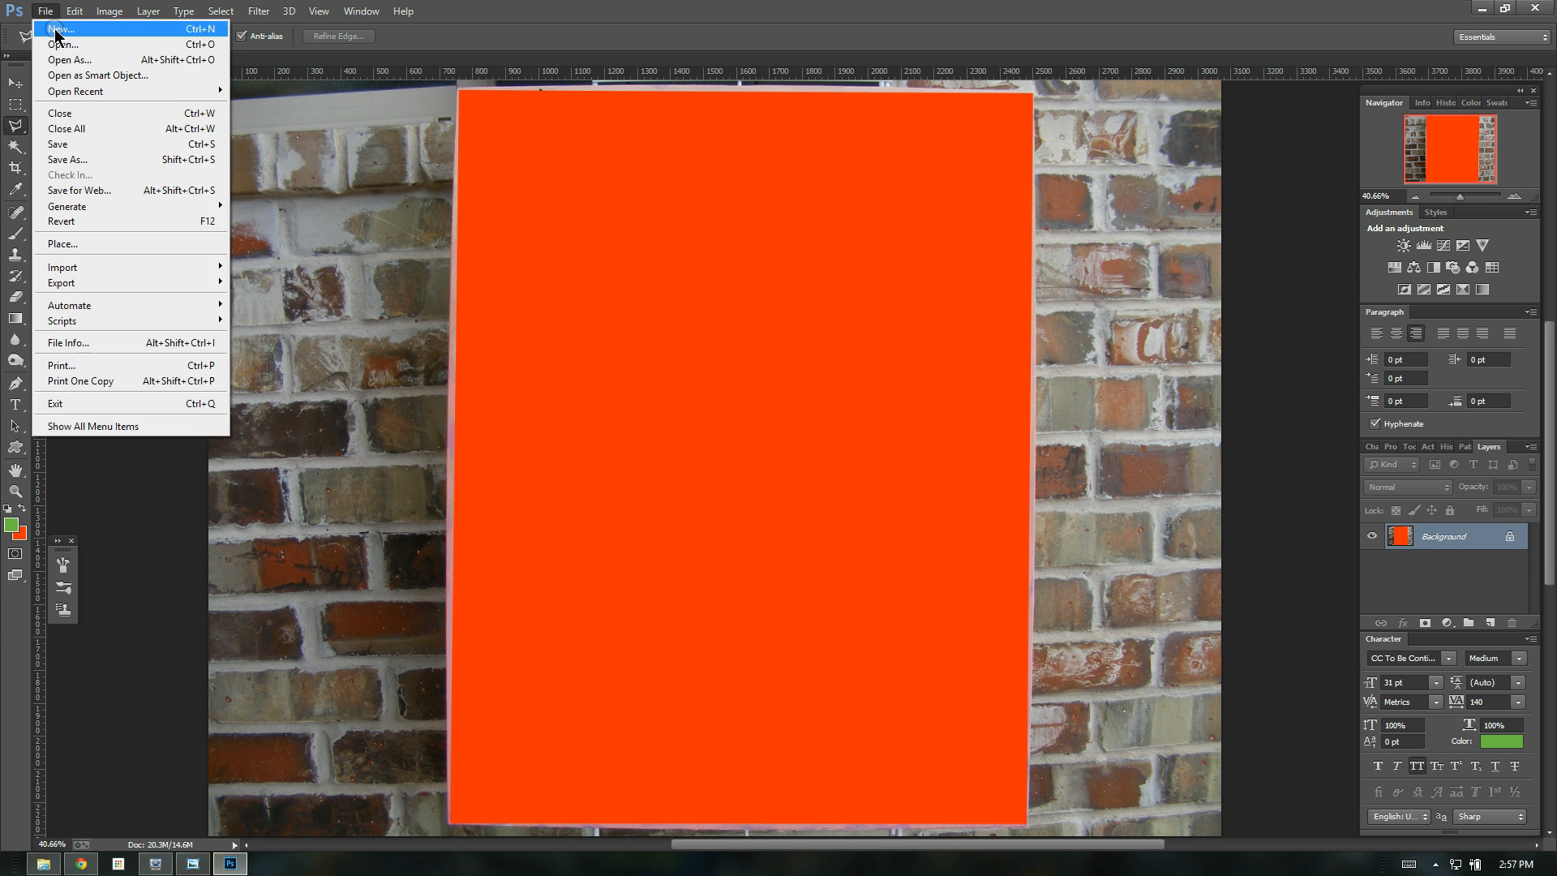
{"action": "left_click", "coordinate": [57, 30]}
{"action": "left_click", "coordinate": [638, 165]}
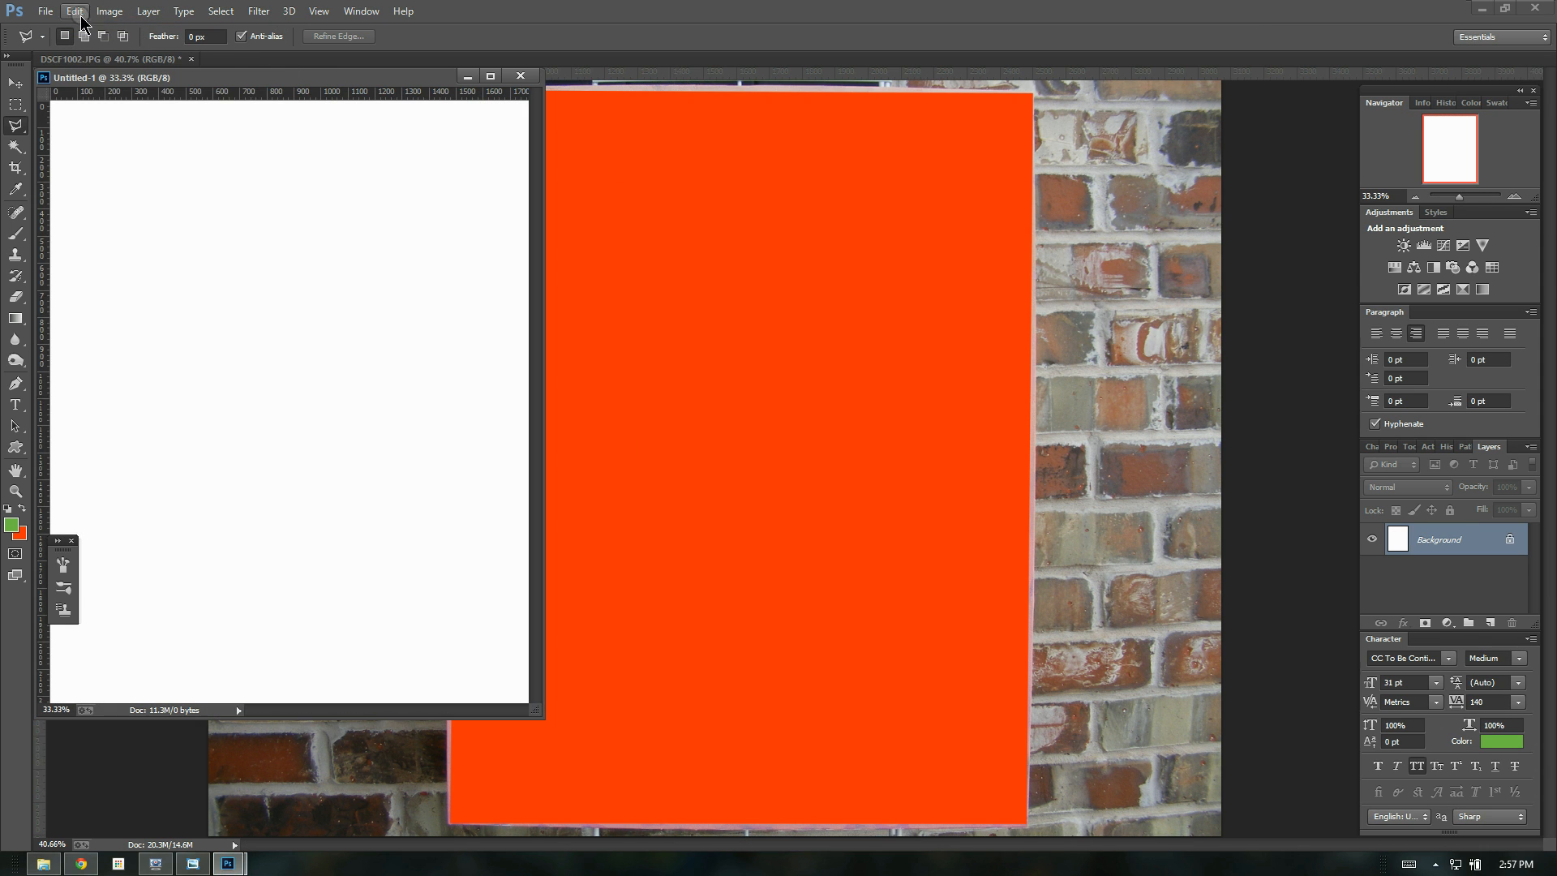
{"action": "left_click", "coordinate": [74, 11]}
{"action": "left_click", "coordinate": [110, 152]}
{"action": "mouse_move", "coordinate": [422, 76]}
{"action": "left_mouse_down"}
{"action": "mouse_move", "coordinate": [666, 114]}
{"action": "mouse_move", "coordinate": [645, 67]}
{"action": "left_mouse_up"}
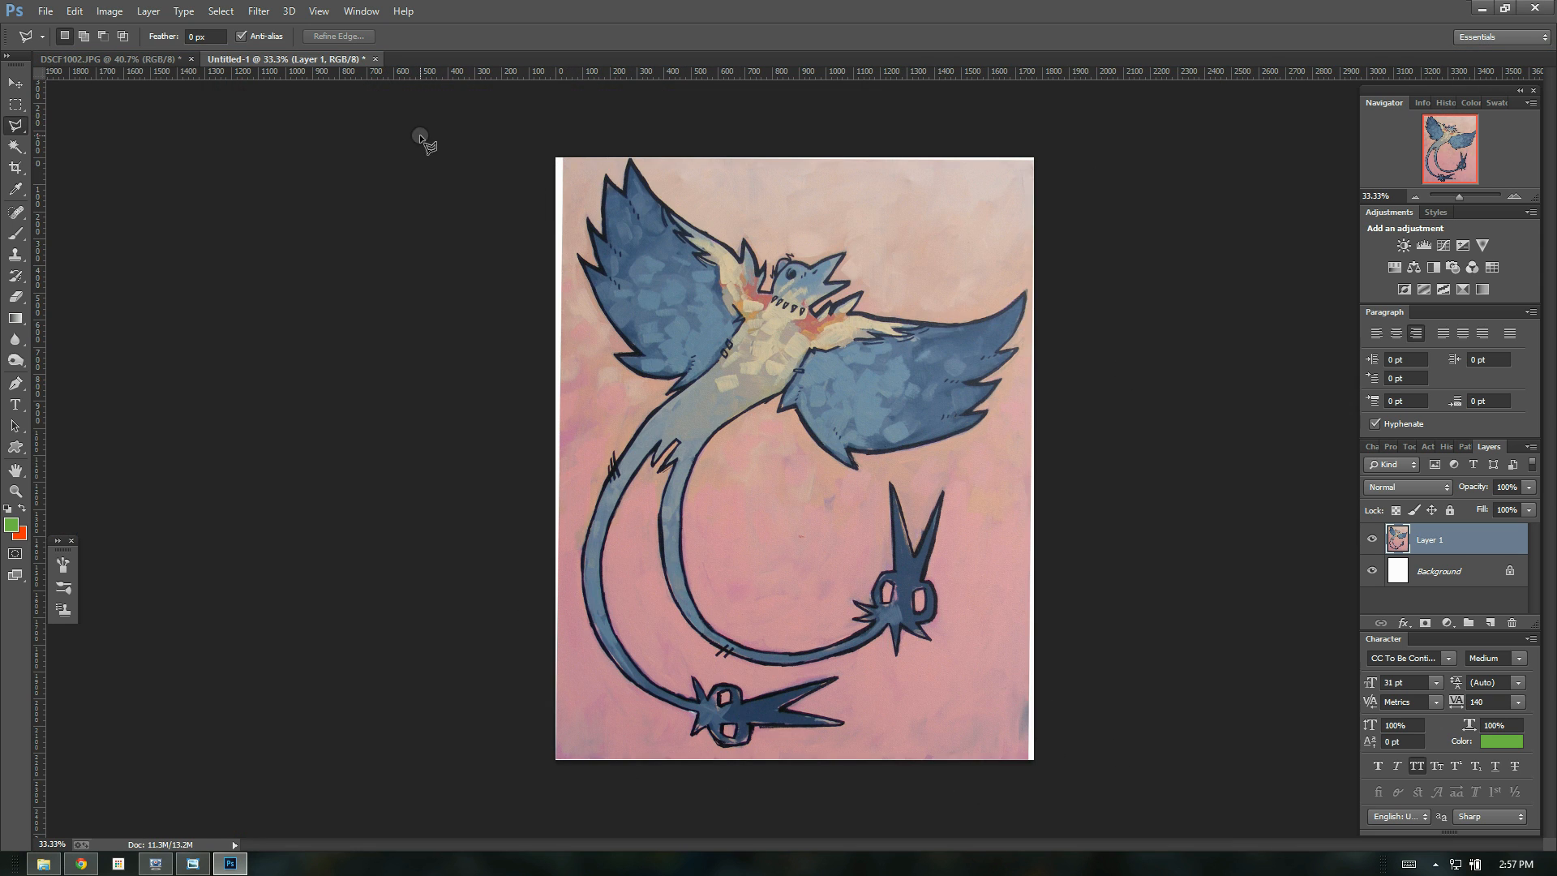
- Select the empty margins around the pasted painting with the Magic Wand Tool and invert the selection to the painting
{"action": "left_click", "coordinate": [15, 148]}
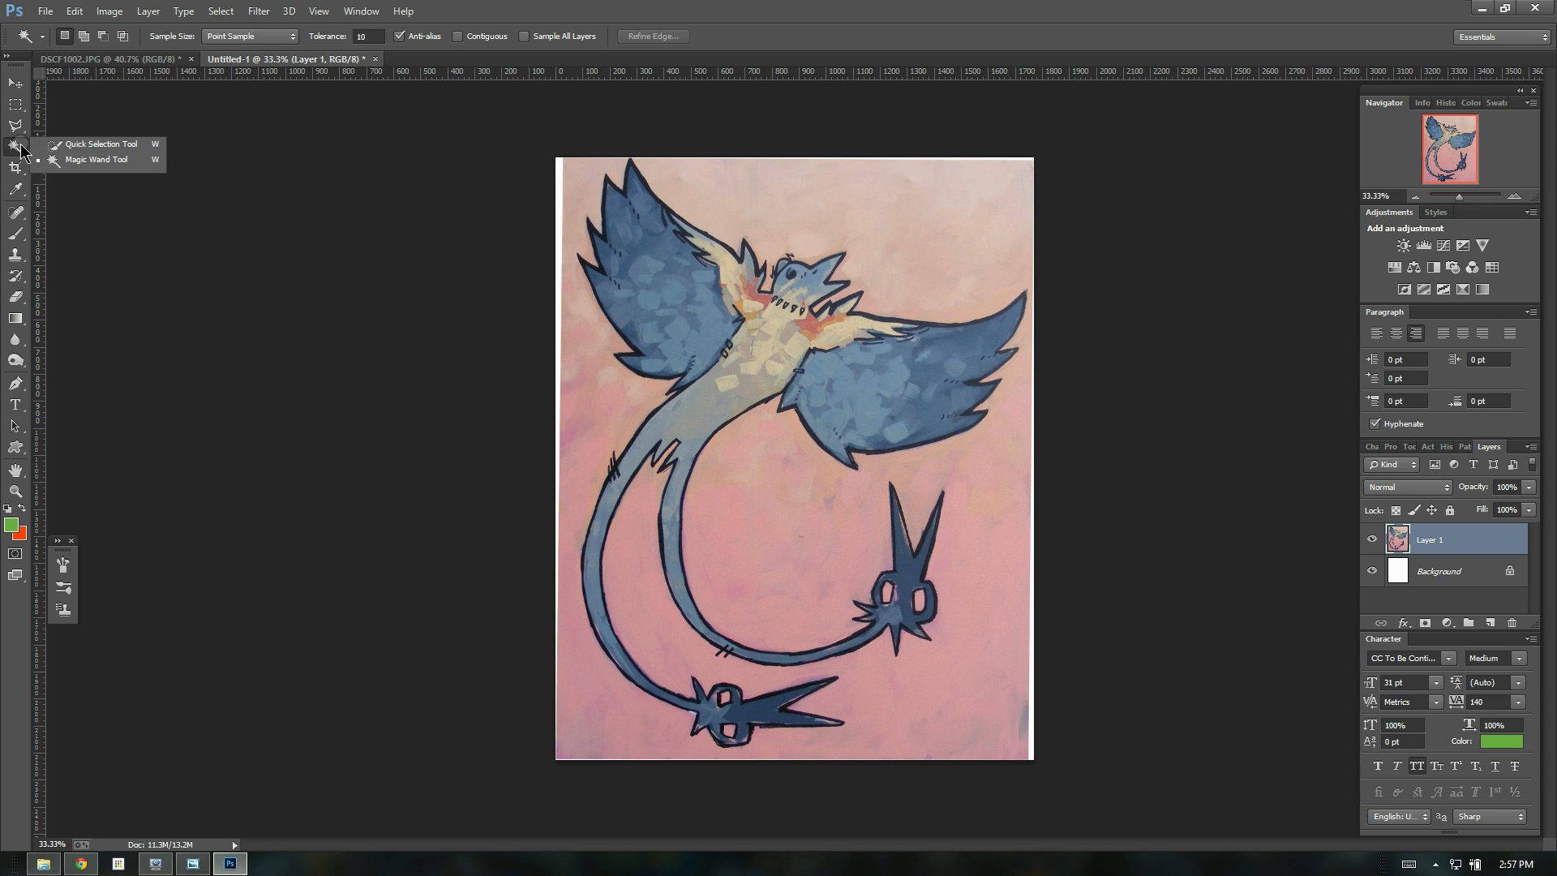
{"action": "left_click", "coordinate": [89, 161]}
{"action": "left_click", "coordinate": [559, 168]}
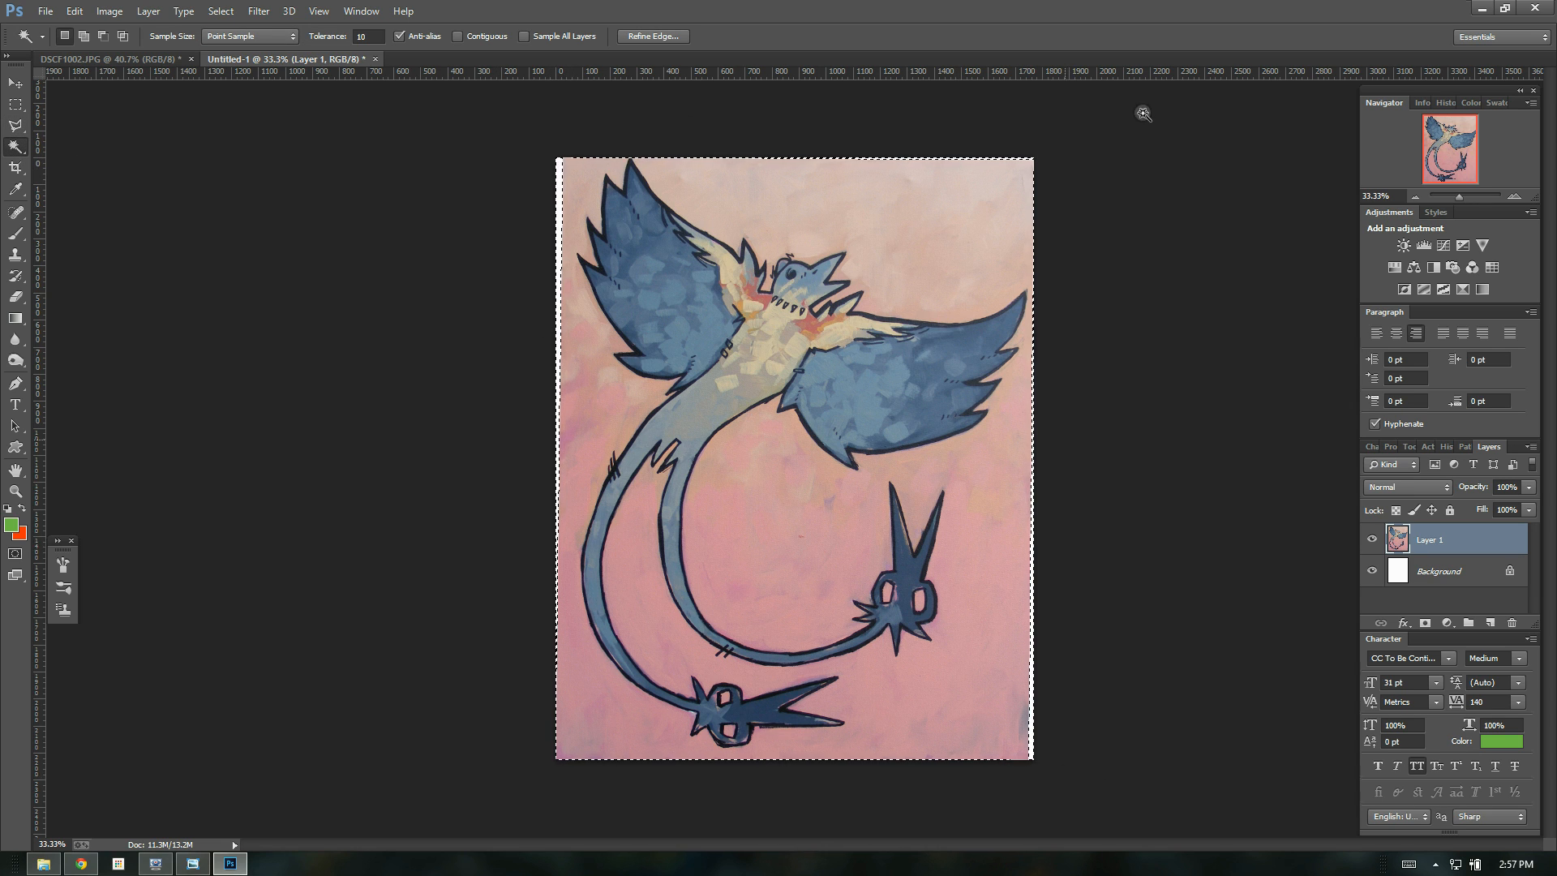
{"action": "left_click", "coordinate": [216, 12]}
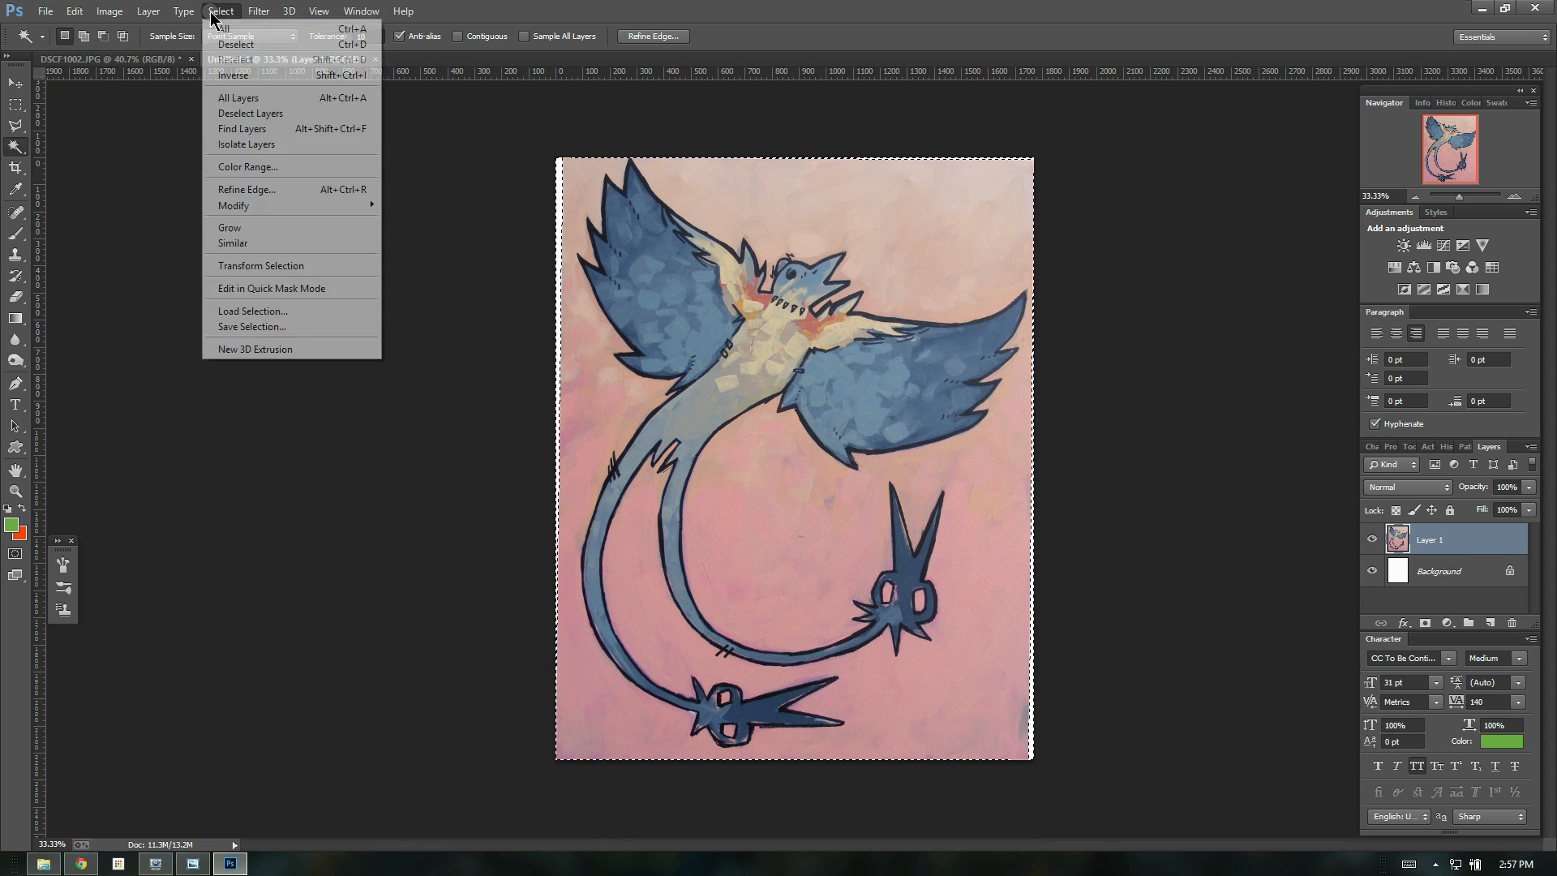
{"action": "left_click", "coordinate": [235, 75]}
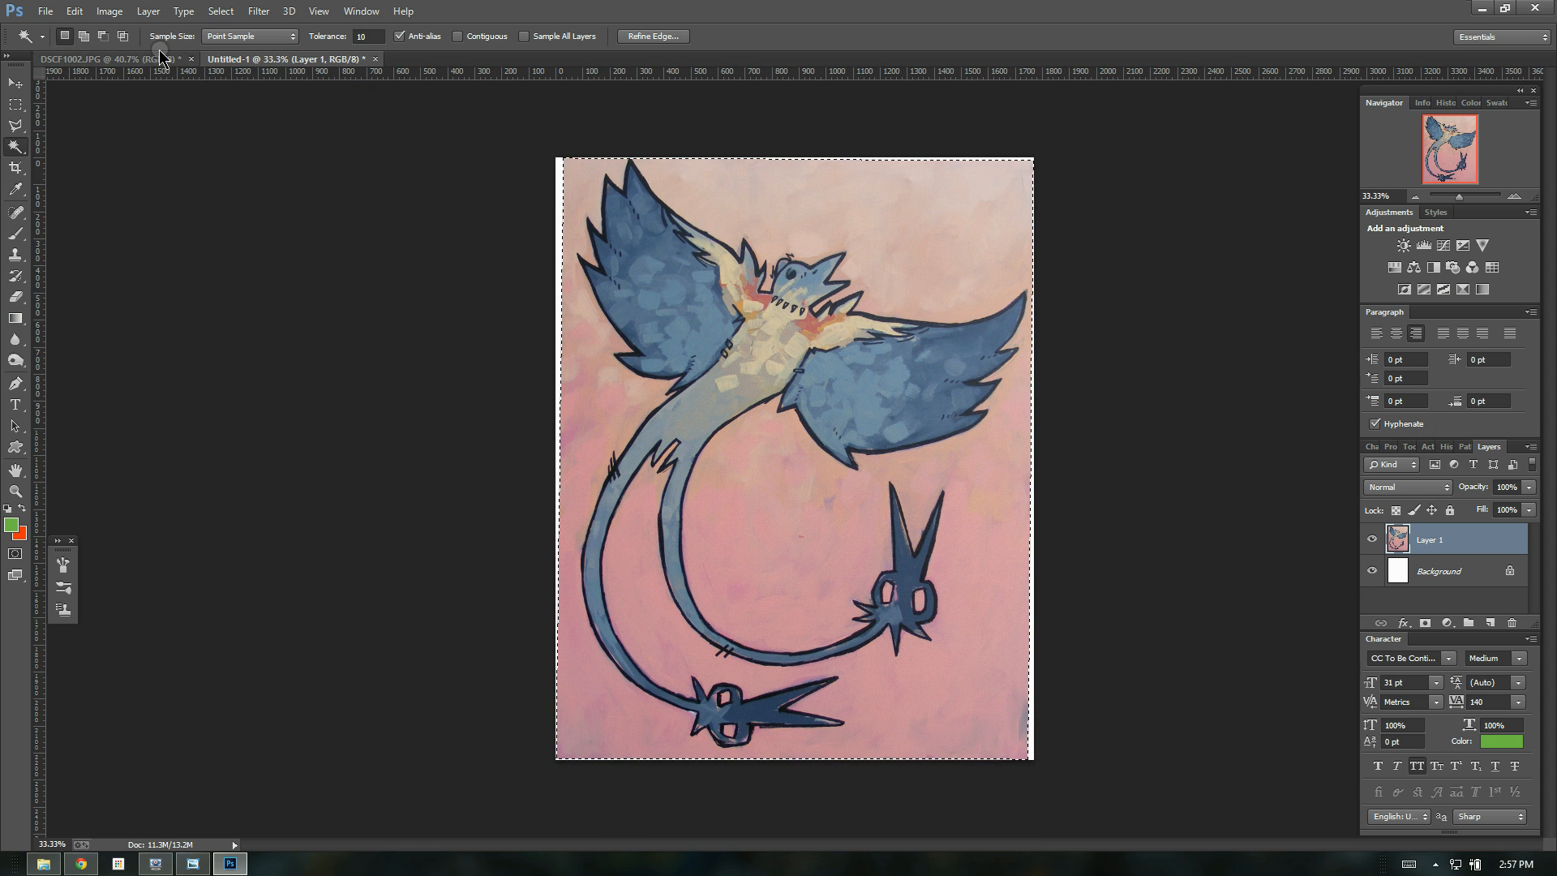
- Skew the painting's corners outward to cover the white margins of the document and apply the transformation
{"action": "left_click", "coordinate": [74, 12]}
{"action": "mouse_move", "coordinate": [168, 171]}
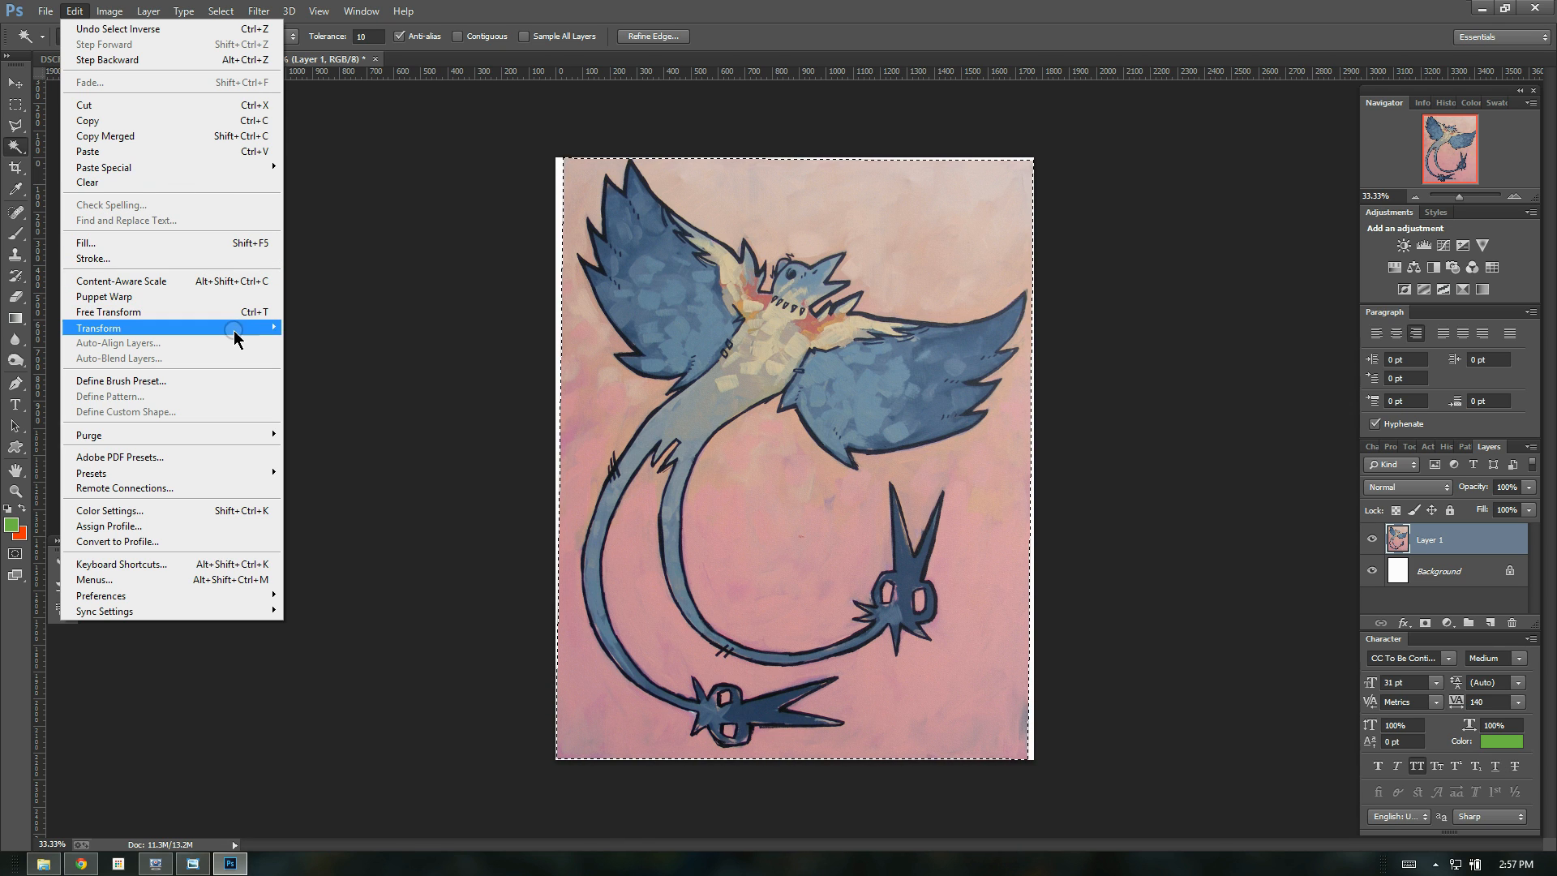
{"action": "mouse_move", "coordinate": [230, 328]}
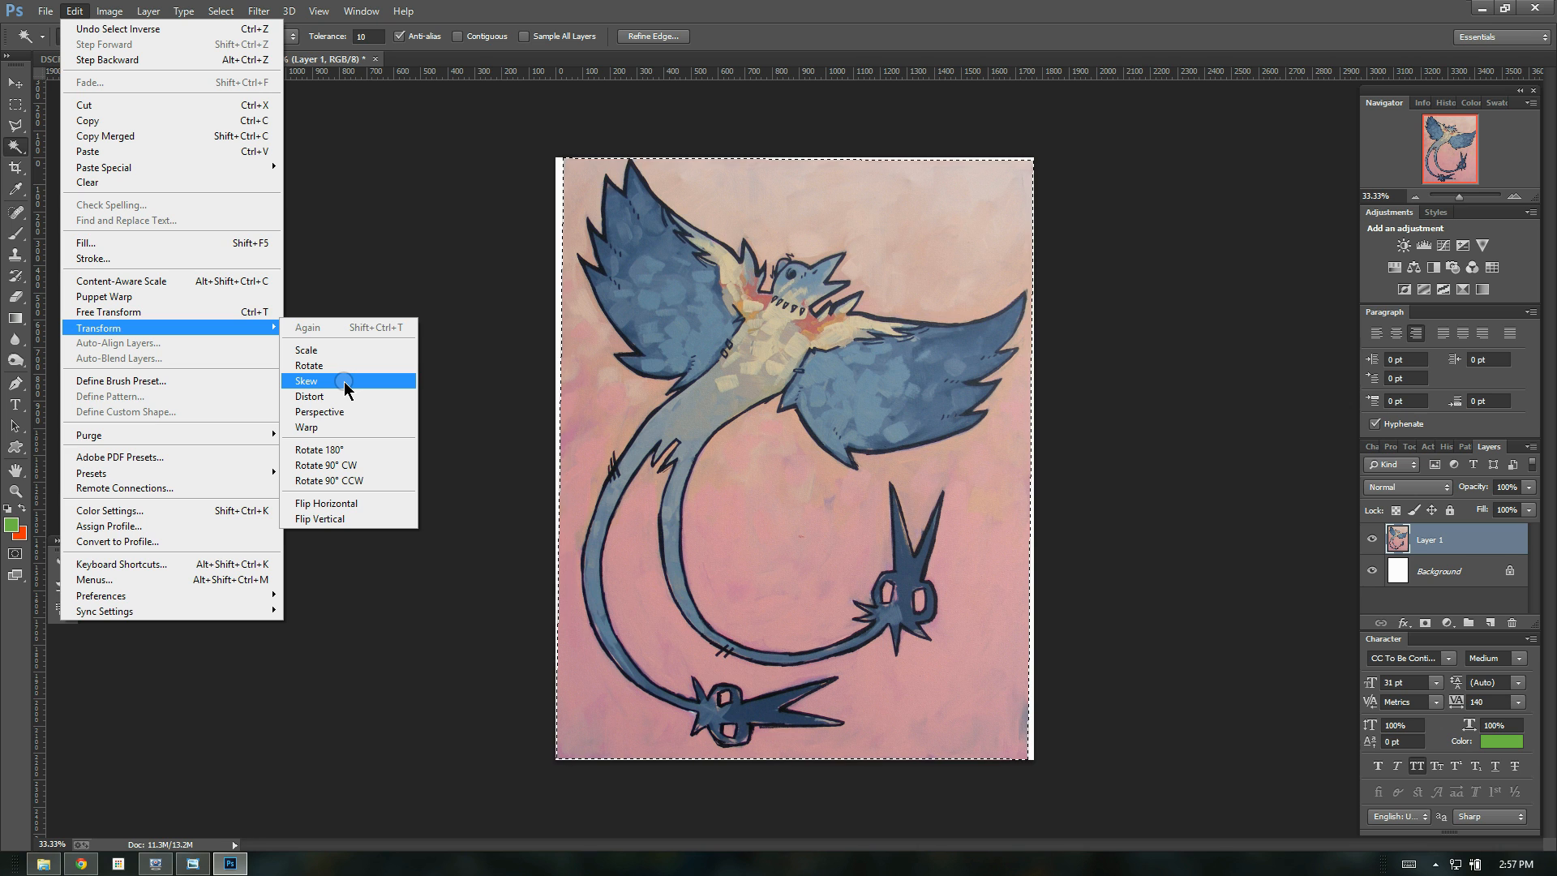
{"action": "left_click", "coordinate": [345, 382]}
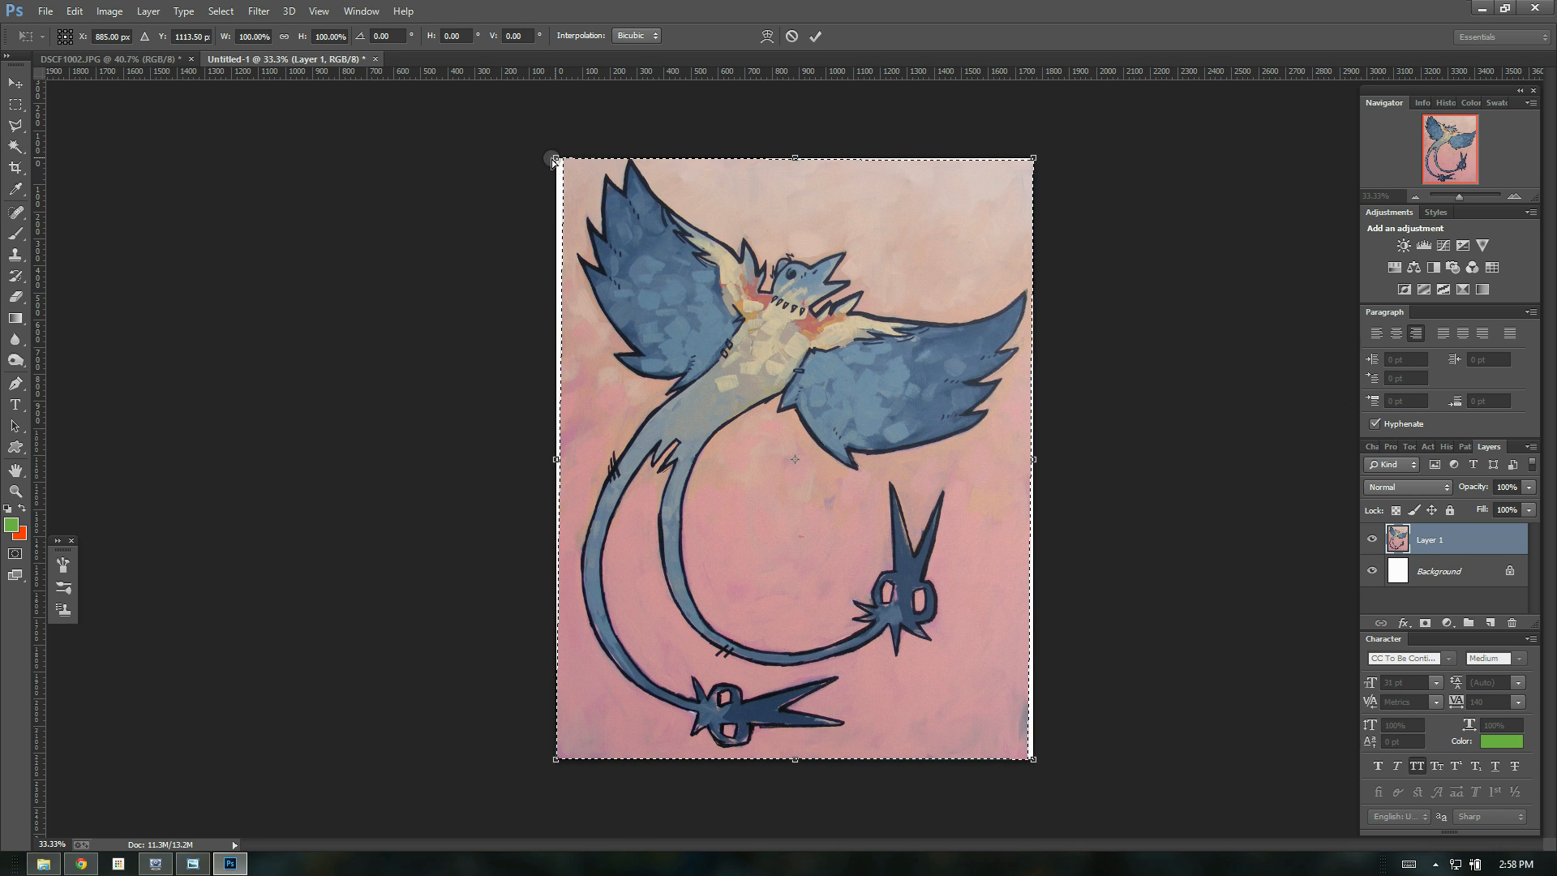
{"action": "left_click_drag", "start_coordinate": [555, 159], "coordinate": [548, 158]}
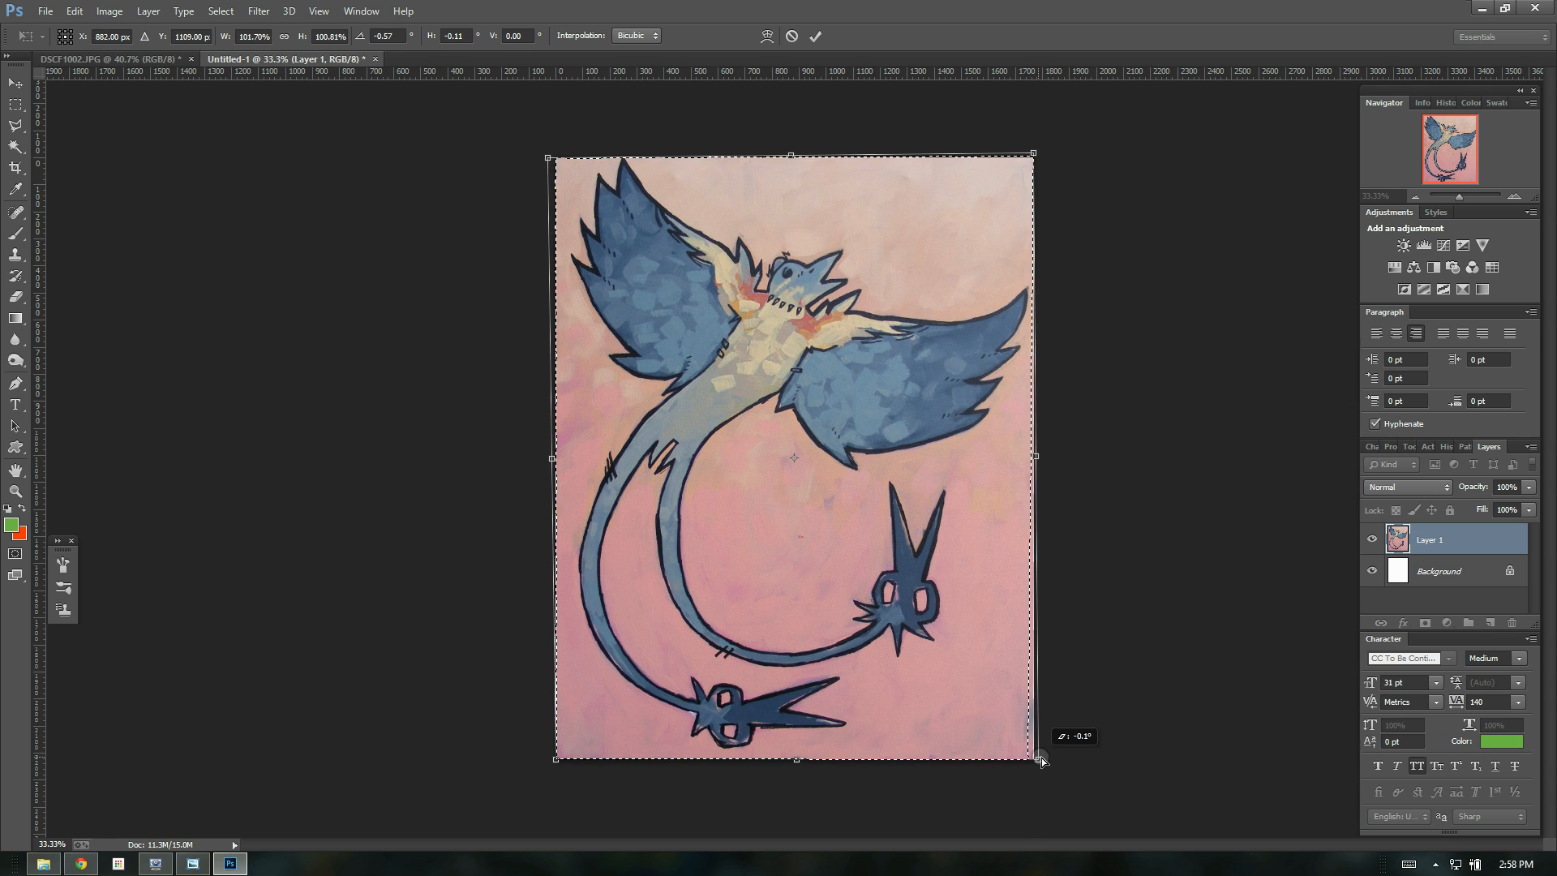
{"action": "left_click_drag", "start_coordinate": [555, 762], "coordinate": [555, 761]}
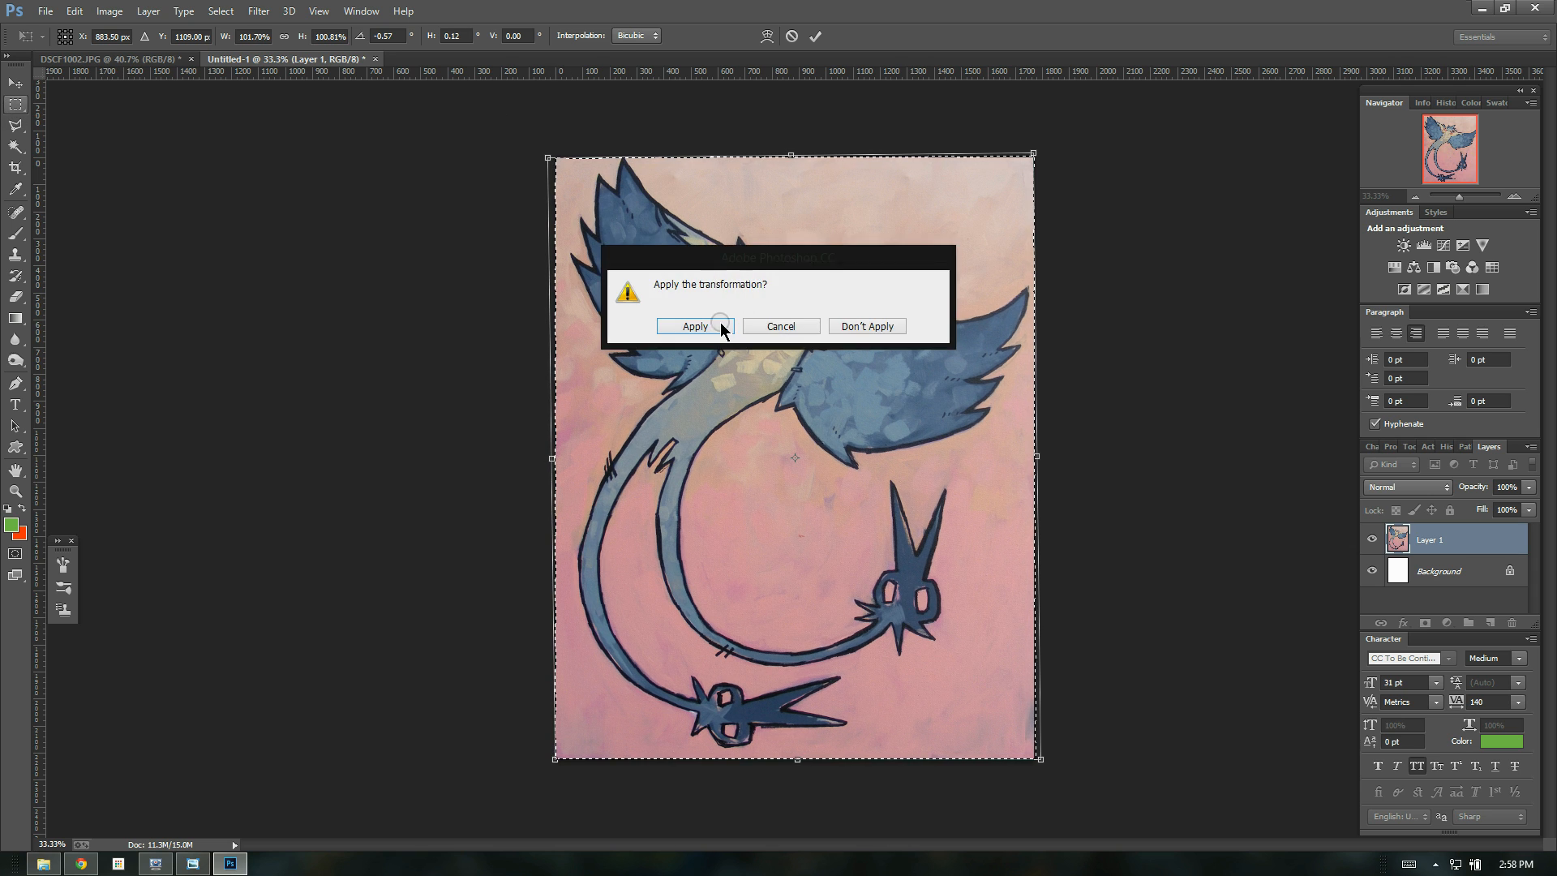
{"action": "left_click", "coordinate": [724, 326]}
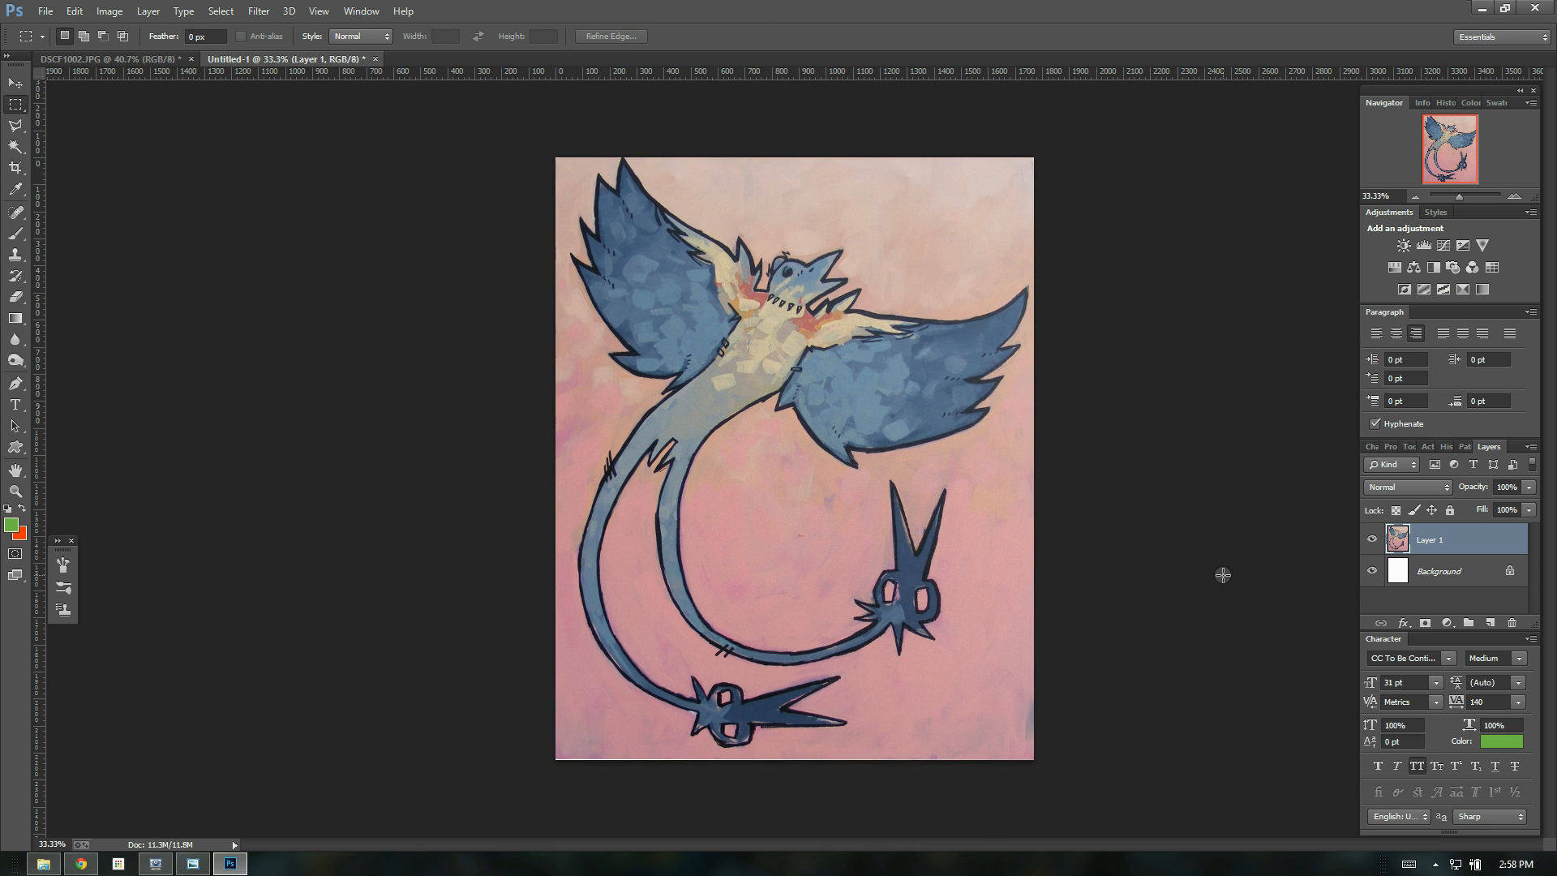
- Select the whole painting layer, skew its corners outward again to cover the remaining white edges, and apply the transformation
{"action": "key", "text": "ctrl+a"}
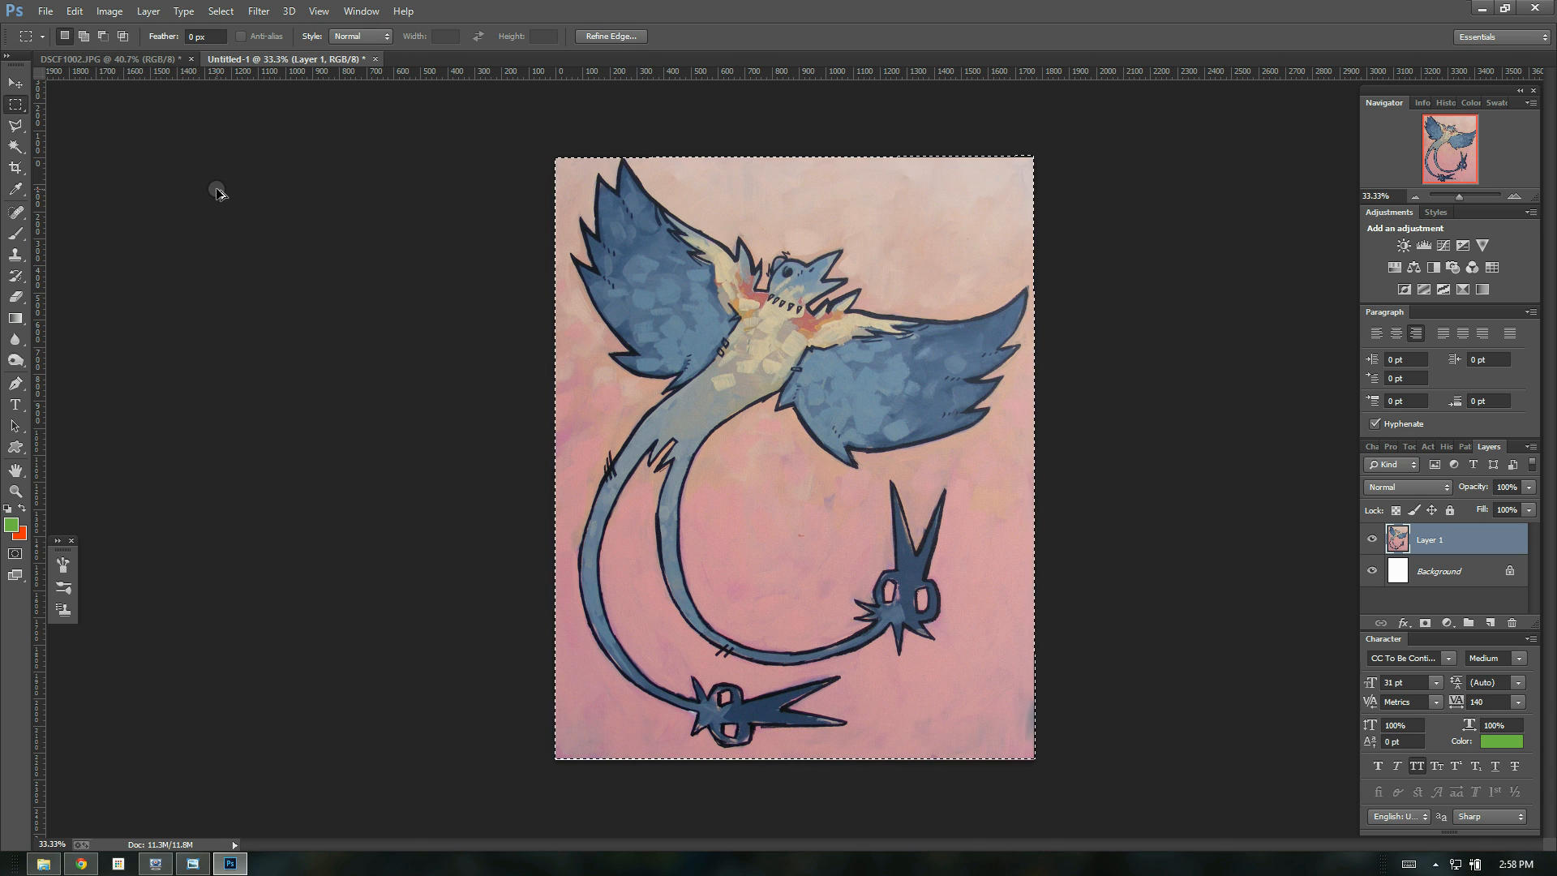
{"action": "left_click", "coordinate": [74, 11]}
{"action": "mouse_move", "coordinate": [233, 328]}
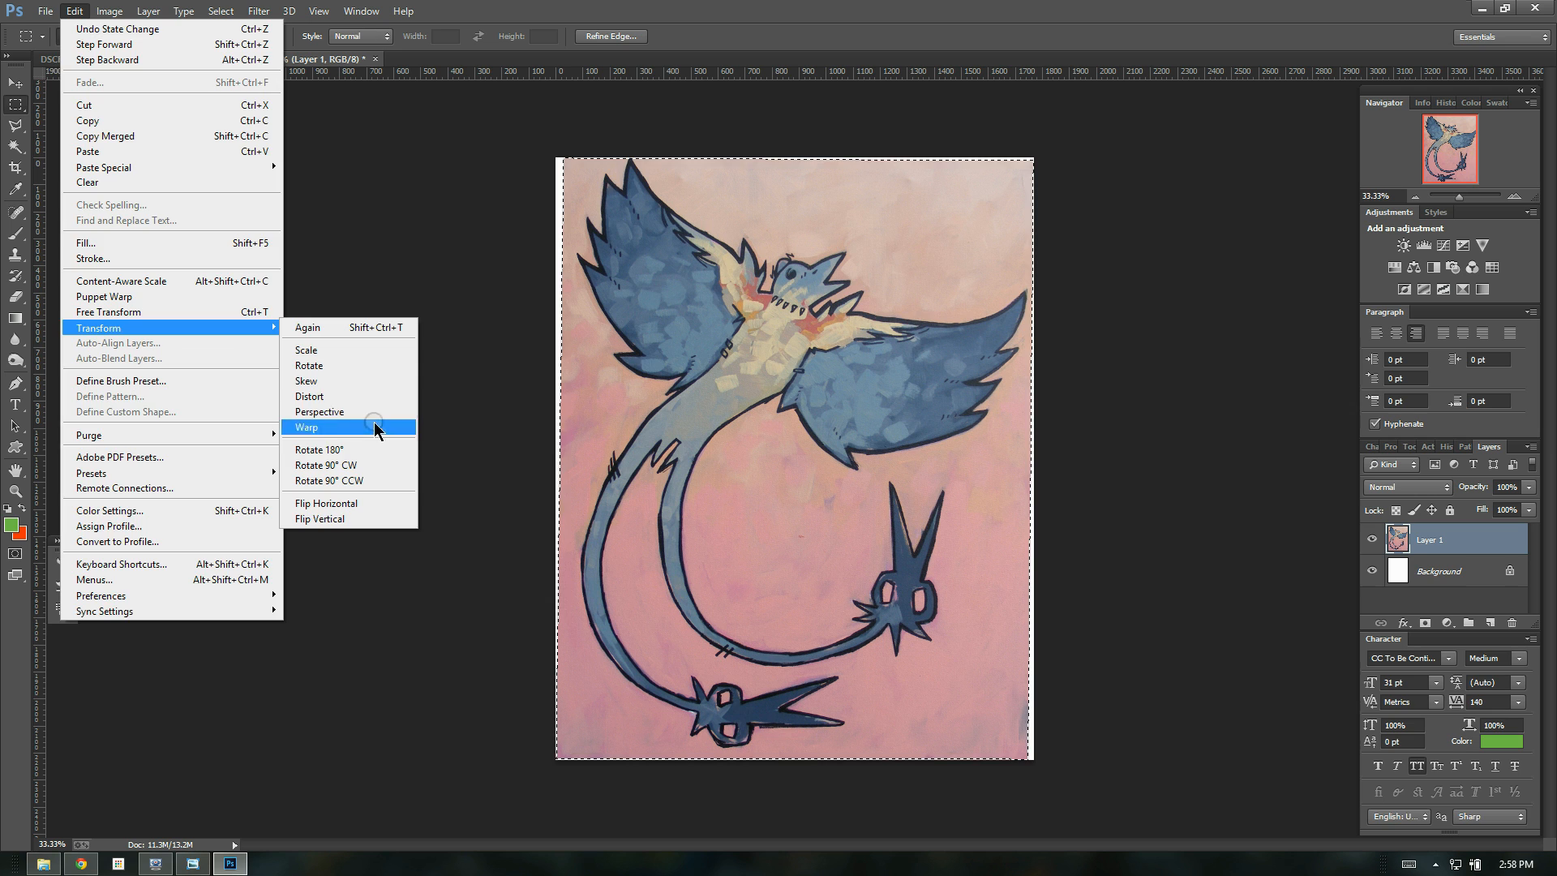
{"action": "left_click", "coordinate": [340, 386]}
{"action": "left_click_drag", "start_coordinate": [1035, 757], "coordinate": [1048, 766]}
{"action": "left_click_drag", "start_coordinate": [556, 761], "coordinate": [554, 765]}
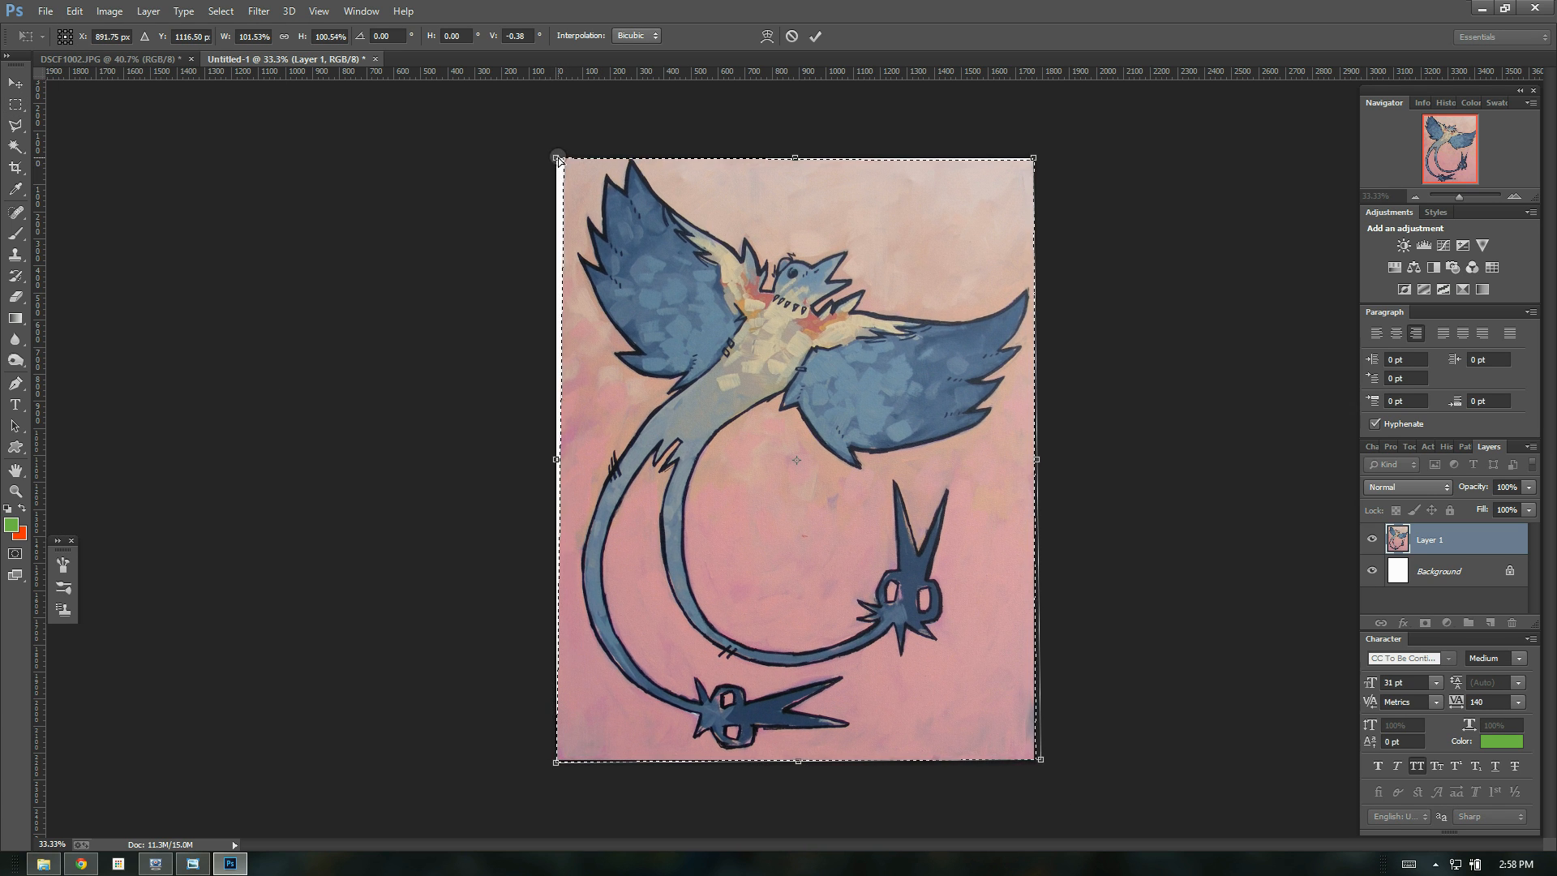
{"action": "left_click_drag", "start_coordinate": [556, 158], "coordinate": [547, 158]}
{"action": "left_click_drag", "start_coordinate": [1035, 158], "coordinate": [1033, 153]}
{"action": "left_click_drag", "start_coordinate": [556, 766], "coordinate": [553, 766]}
{"action": "left_click", "coordinate": [15, 104]}
{"action": "key", "text": "Return"}
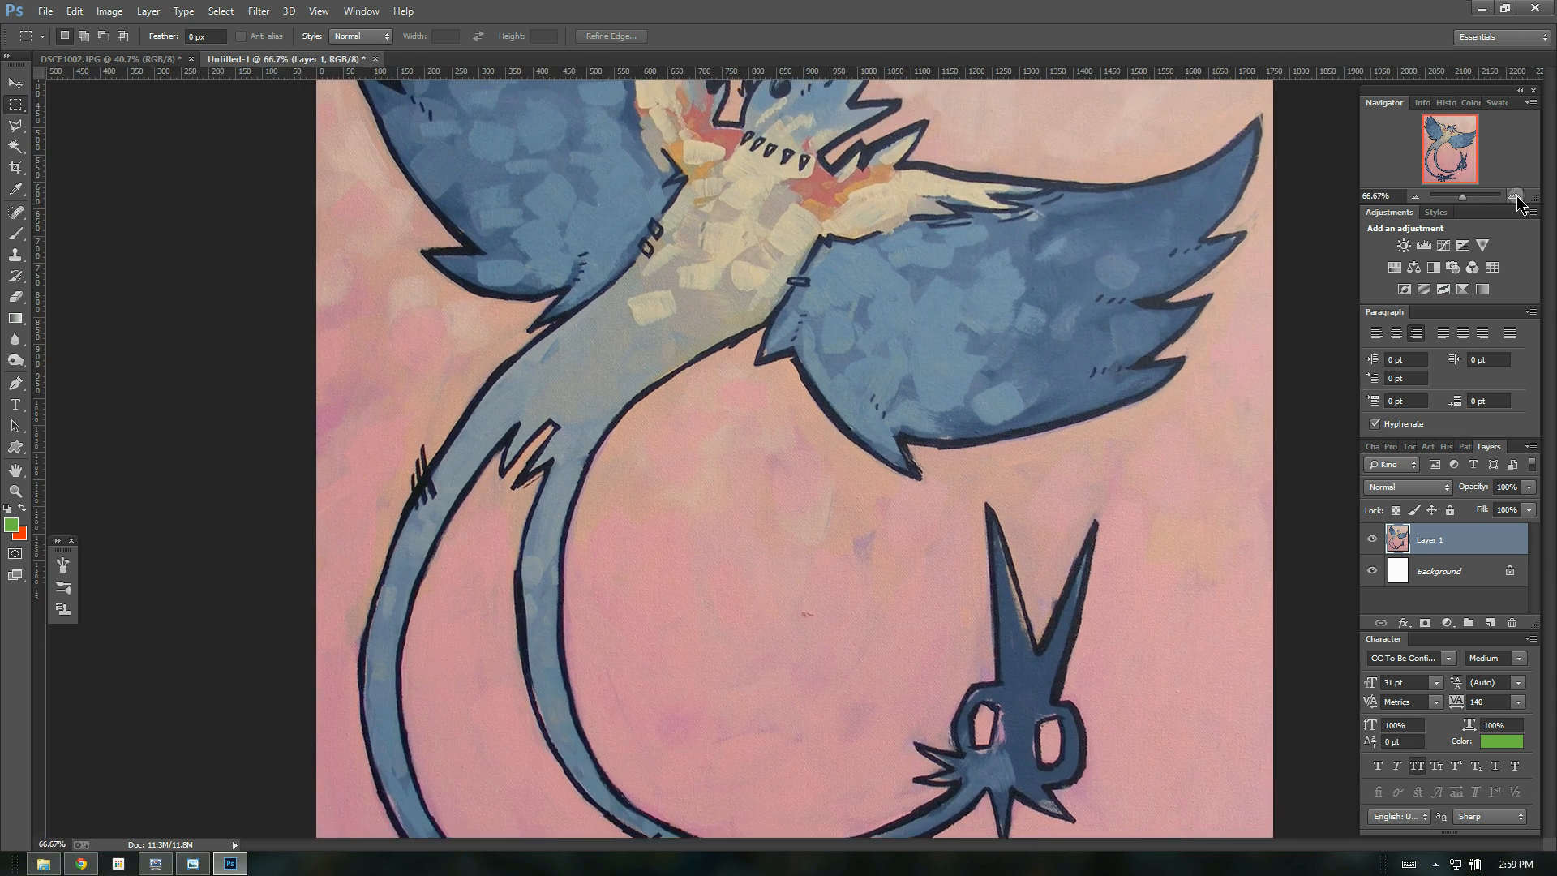
- Apply Auto Tone to the painting layer
{"action": "left_click", "coordinate": [1514, 197]}
{"action": "left_click", "coordinate": [1514, 198]}
{"action": "left_click", "coordinate": [1513, 197]}
{"action": "left_click_drag", "start_coordinate": [1447, 131], "coordinate": [1448, 128]}
{"action": "left_click", "coordinate": [75, 13]}
{"action": "mouse_move", "coordinate": [159, 17]}
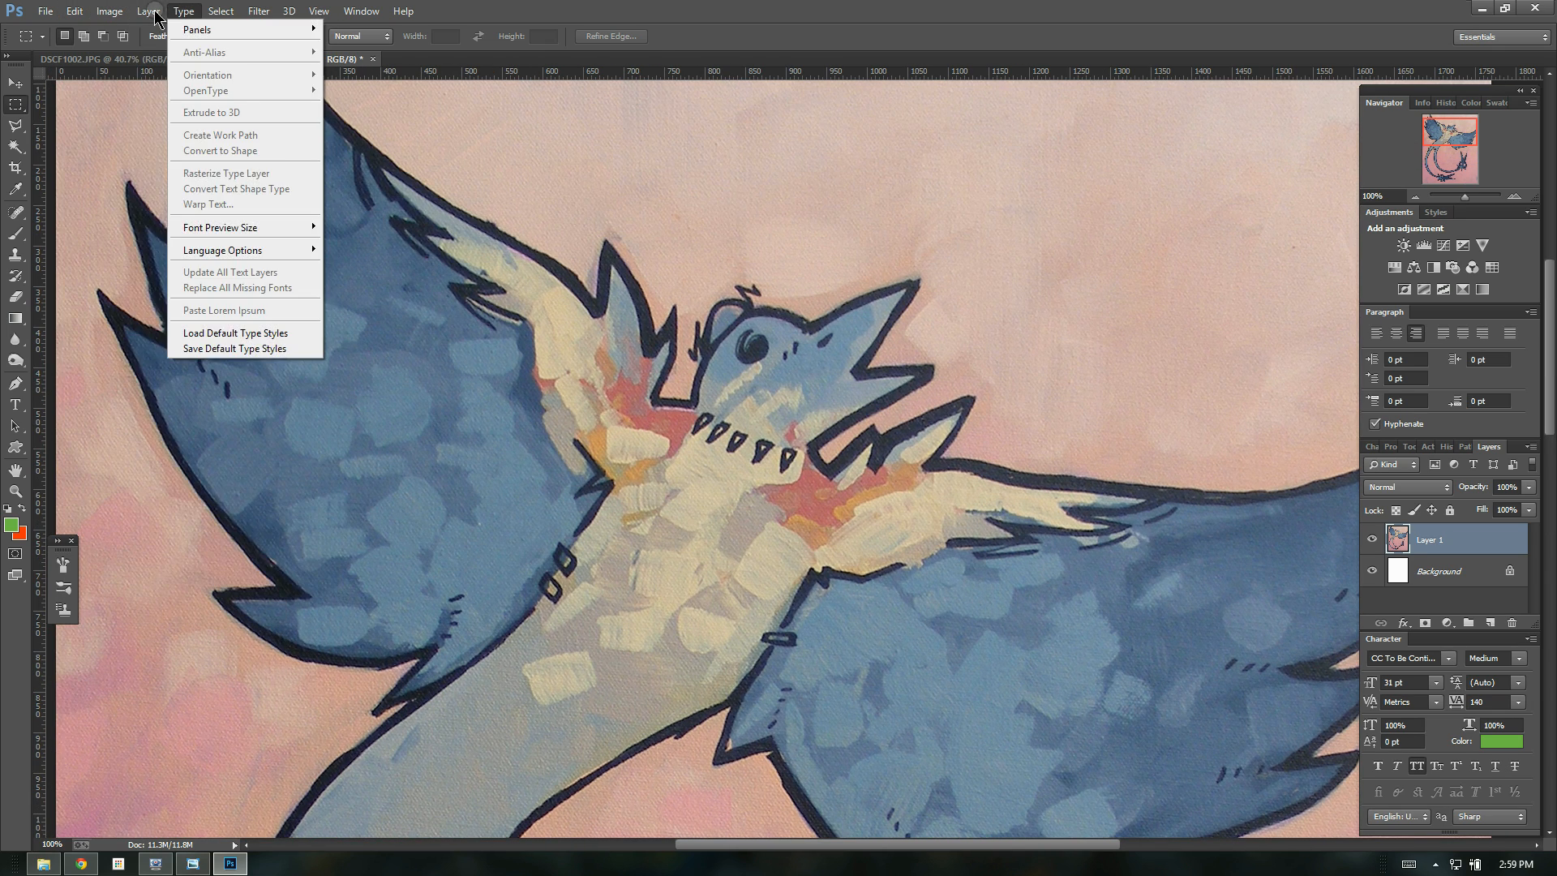
{"action": "mouse_move", "coordinate": [109, 14]}
{"action": "left_click", "coordinate": [132, 76]}
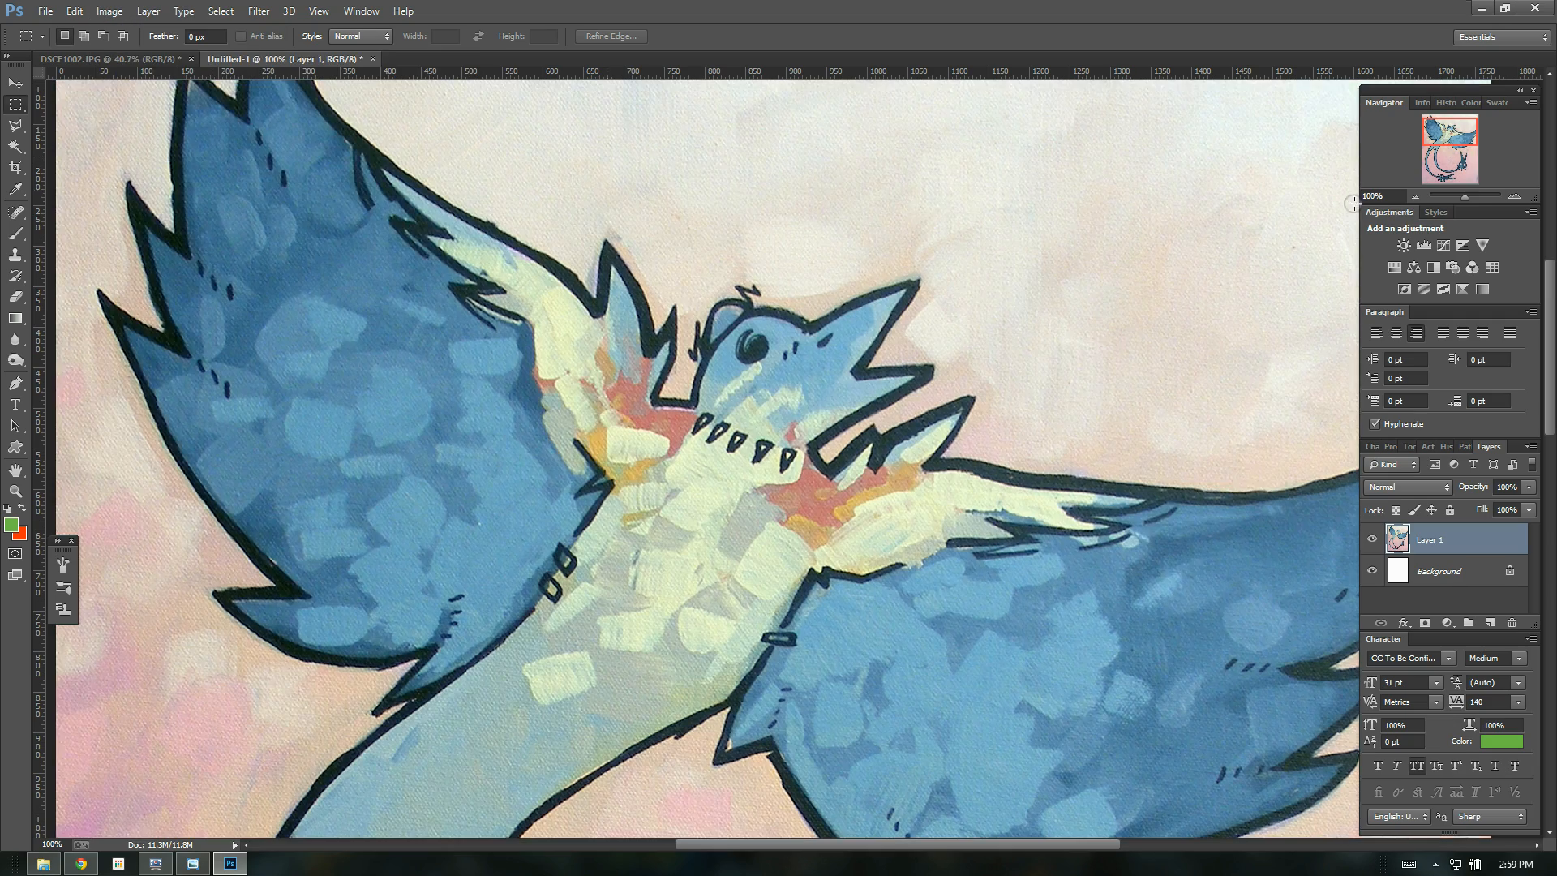
- Toggle the Auto Tone correction off and on to compare the colors, and leave it undone
{"action": "left_click", "coordinate": [1415, 197]}
{"action": "left_click", "coordinate": [1415, 197]}
{"action": "left_click", "coordinate": [1415, 197]}
{"action": "key", "text": "ctrl+z"}
{"action": "key", "text": "ctrl+z"}
{"action": "key", "text": "ctrl+z"}
{"action": "key", "text": "ctrl+z"}
{"action": "key", "text": "ctrl+z"}
{"action": "key", "text": "ctrl+z"}
{"action": "key", "text": "ctrl+z"}
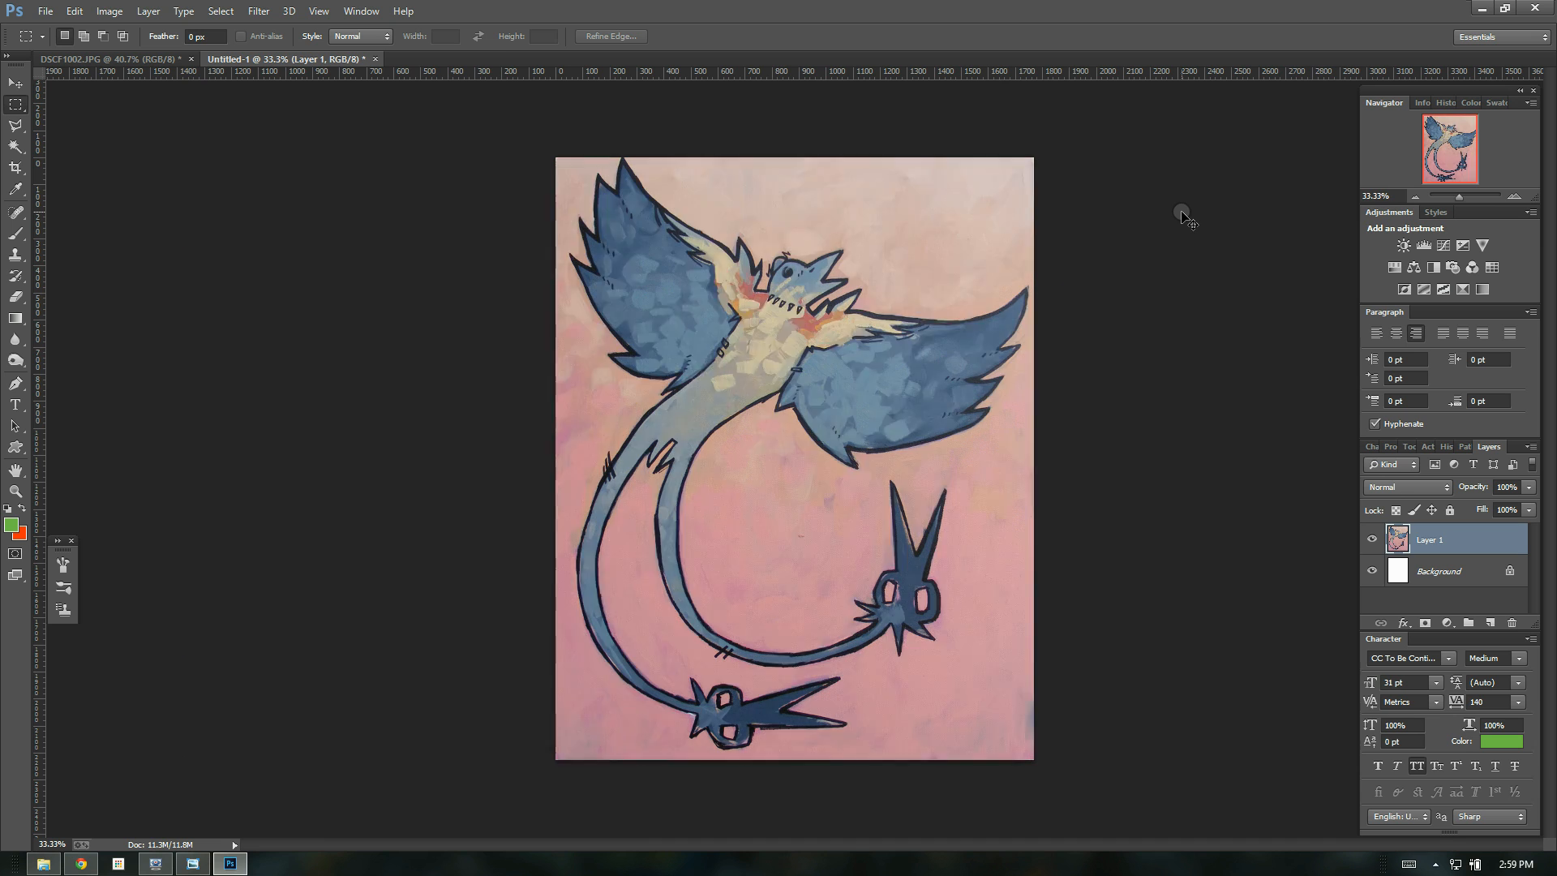
{"action": "key", "text": "ctrl+z"}
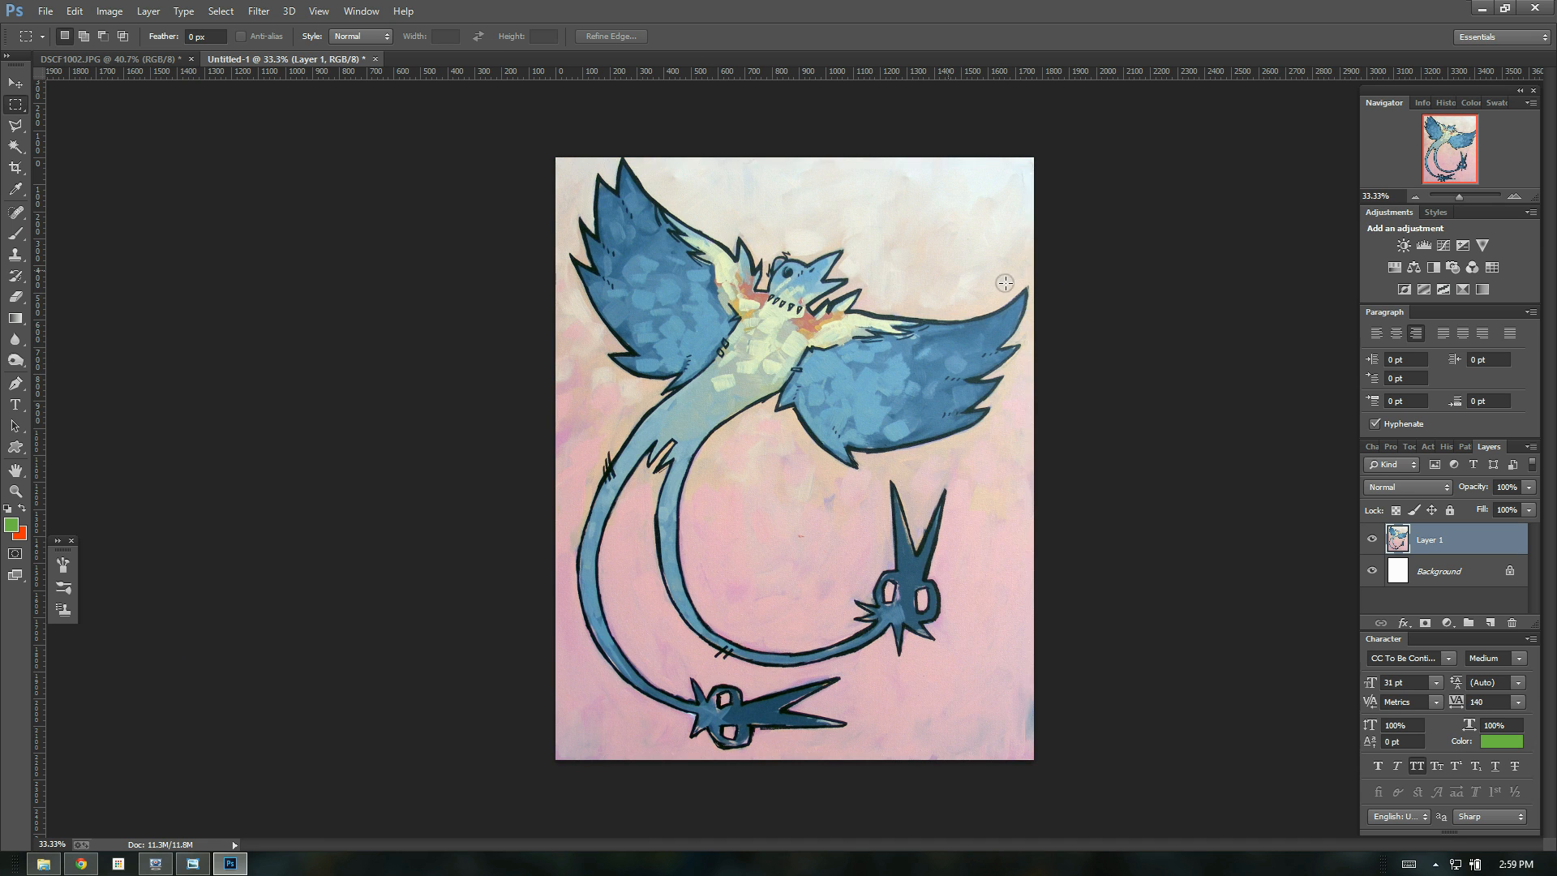
{"action": "key", "text": "ctrl+z"}
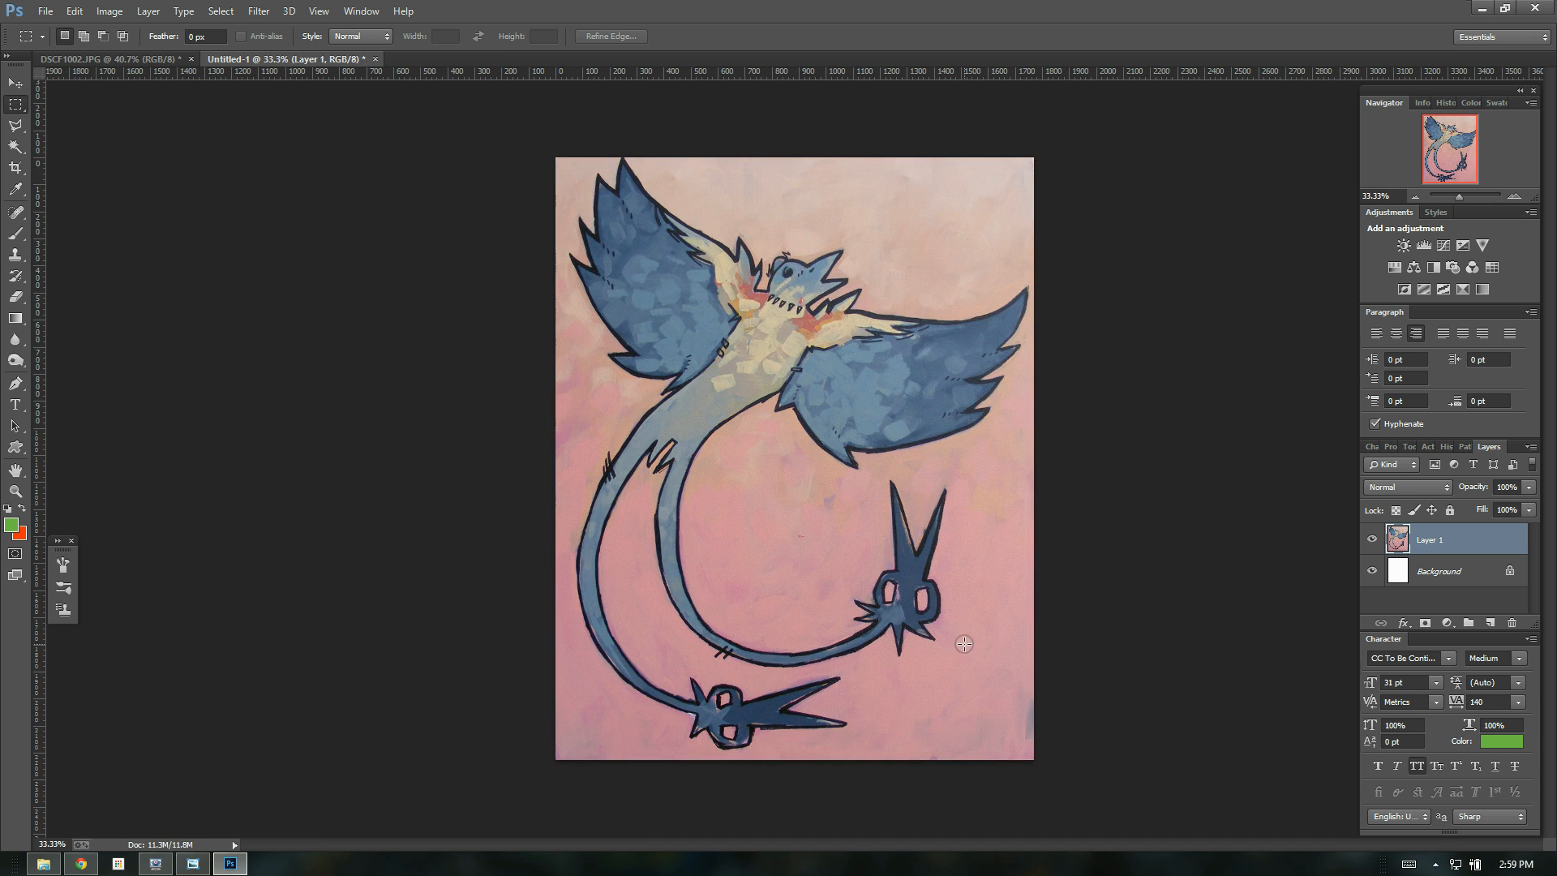
- Duplicate Layer 1 and apply Auto Tone to the duplicate
{"action": "right_click", "coordinate": [1470, 548]}
{"action": "left_click", "coordinate": [1372, 251]}
{"action": "left_click", "coordinate": [923, 269]}
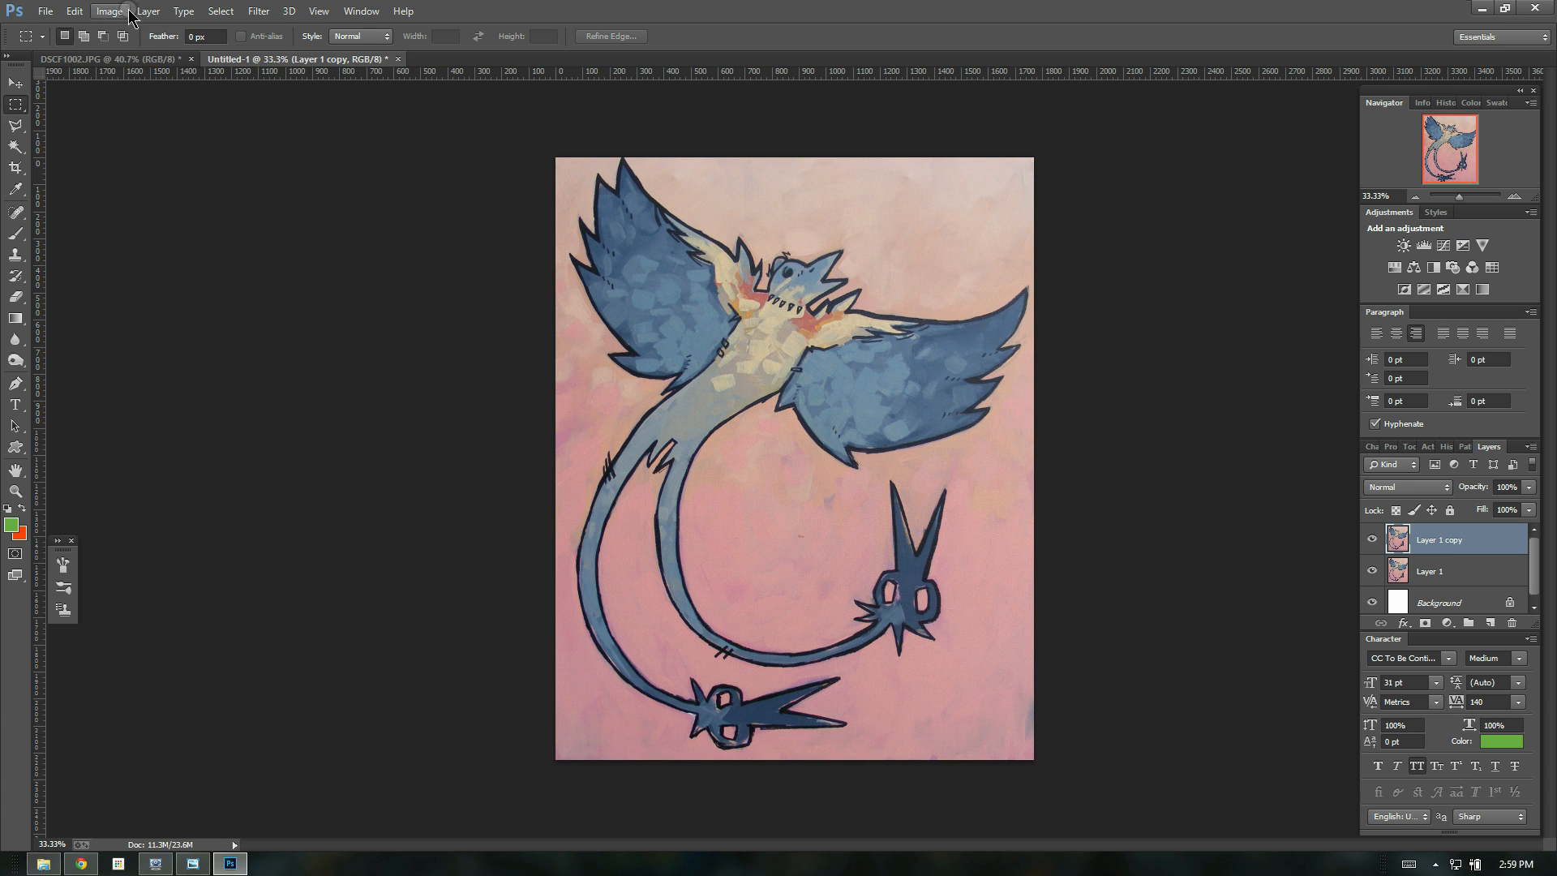
{"action": "left_click", "coordinate": [128, 13]}
{"action": "left_click", "coordinate": [122, 68]}
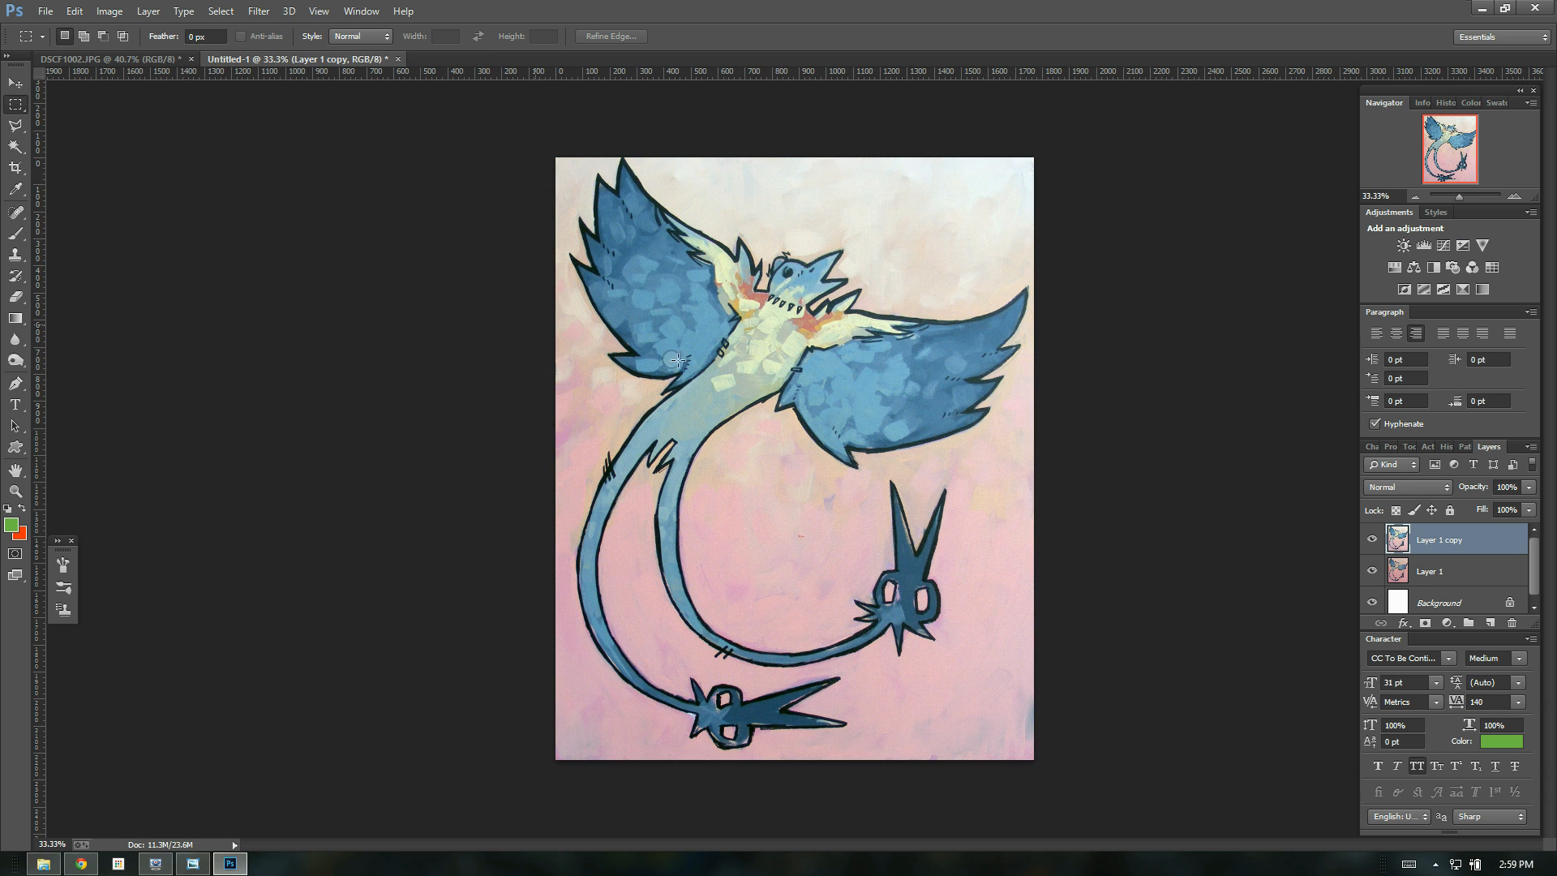
- Lower the opacity of the Auto Tone copy to 51% to blend it with the original layer
{"action": "left_click_drag", "start_coordinate": [1529, 487], "coordinate": [1496, 509]}
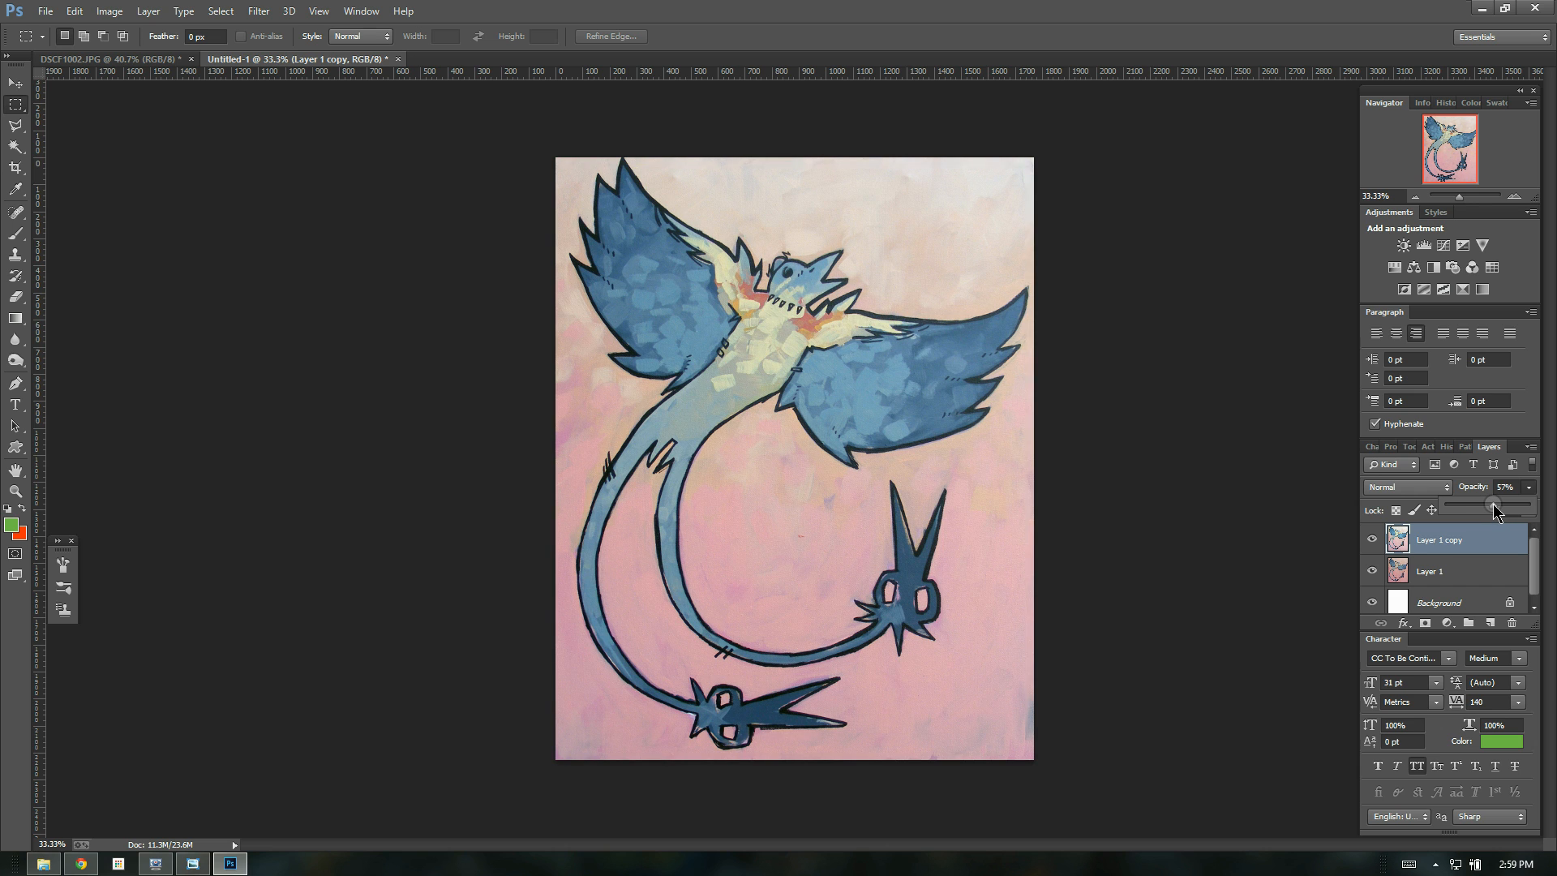
{"action": "left_click", "coordinate": [1447, 532]}
{"action": "left_click_drag", "start_coordinate": [1529, 487], "coordinate": [1496, 513]}
{"action": "left_click", "coordinate": [1528, 488]}
{"action": "left_click_drag", "start_coordinate": [1503, 511], "coordinate": [1494, 513]}
- Merge all visible layers into one and apply Auto Contrast to the merged painting
{"action": "left_click", "coordinate": [148, 11]}
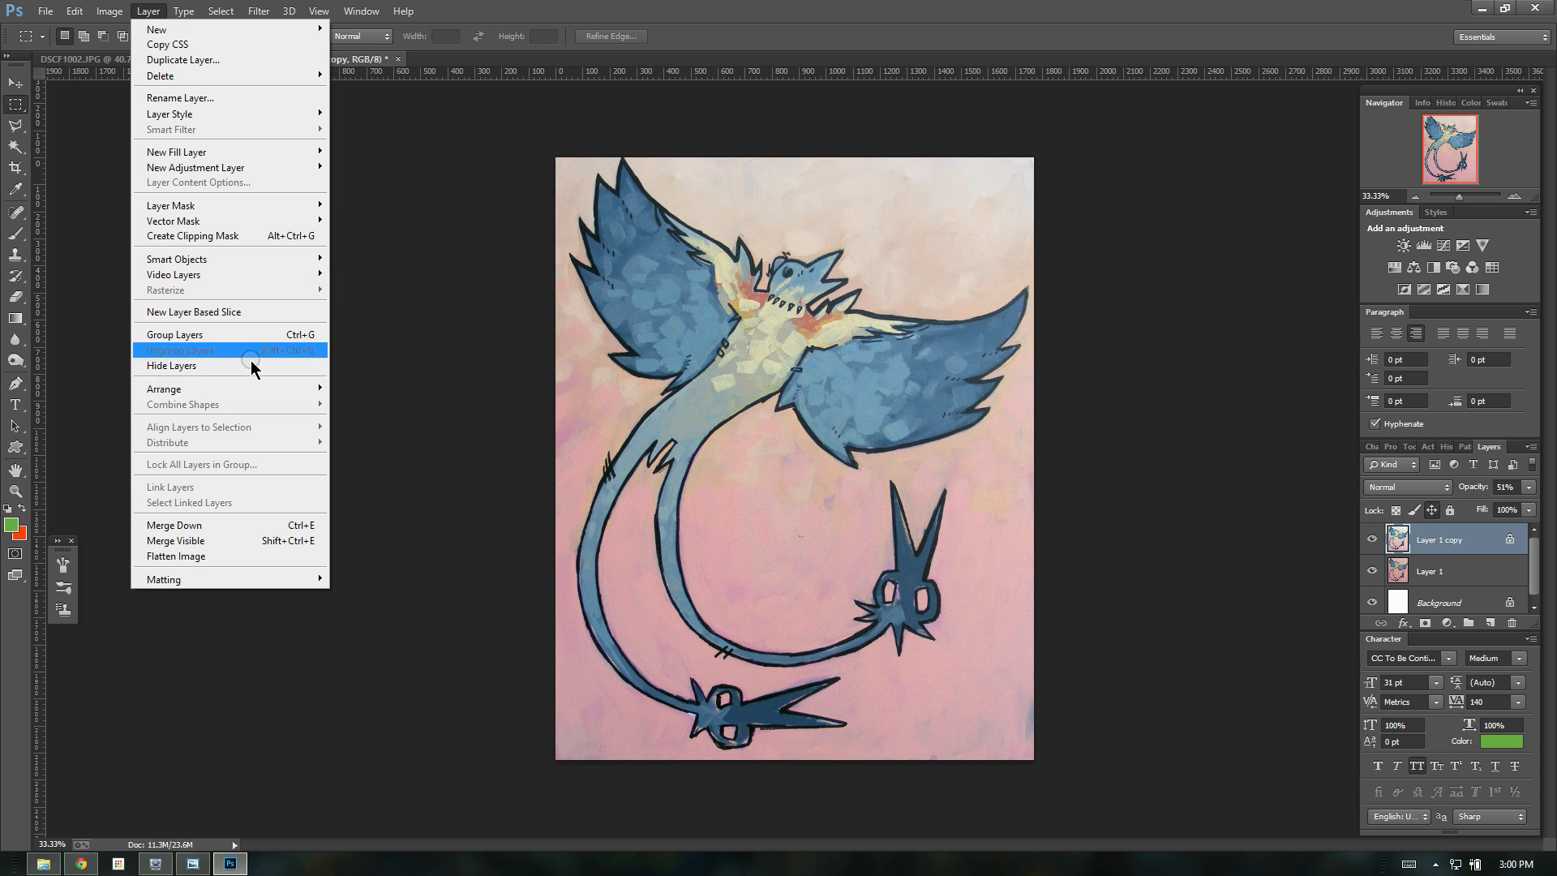
{"action": "left_click", "coordinate": [244, 540]}
{"action": "left_click", "coordinate": [110, 11]}
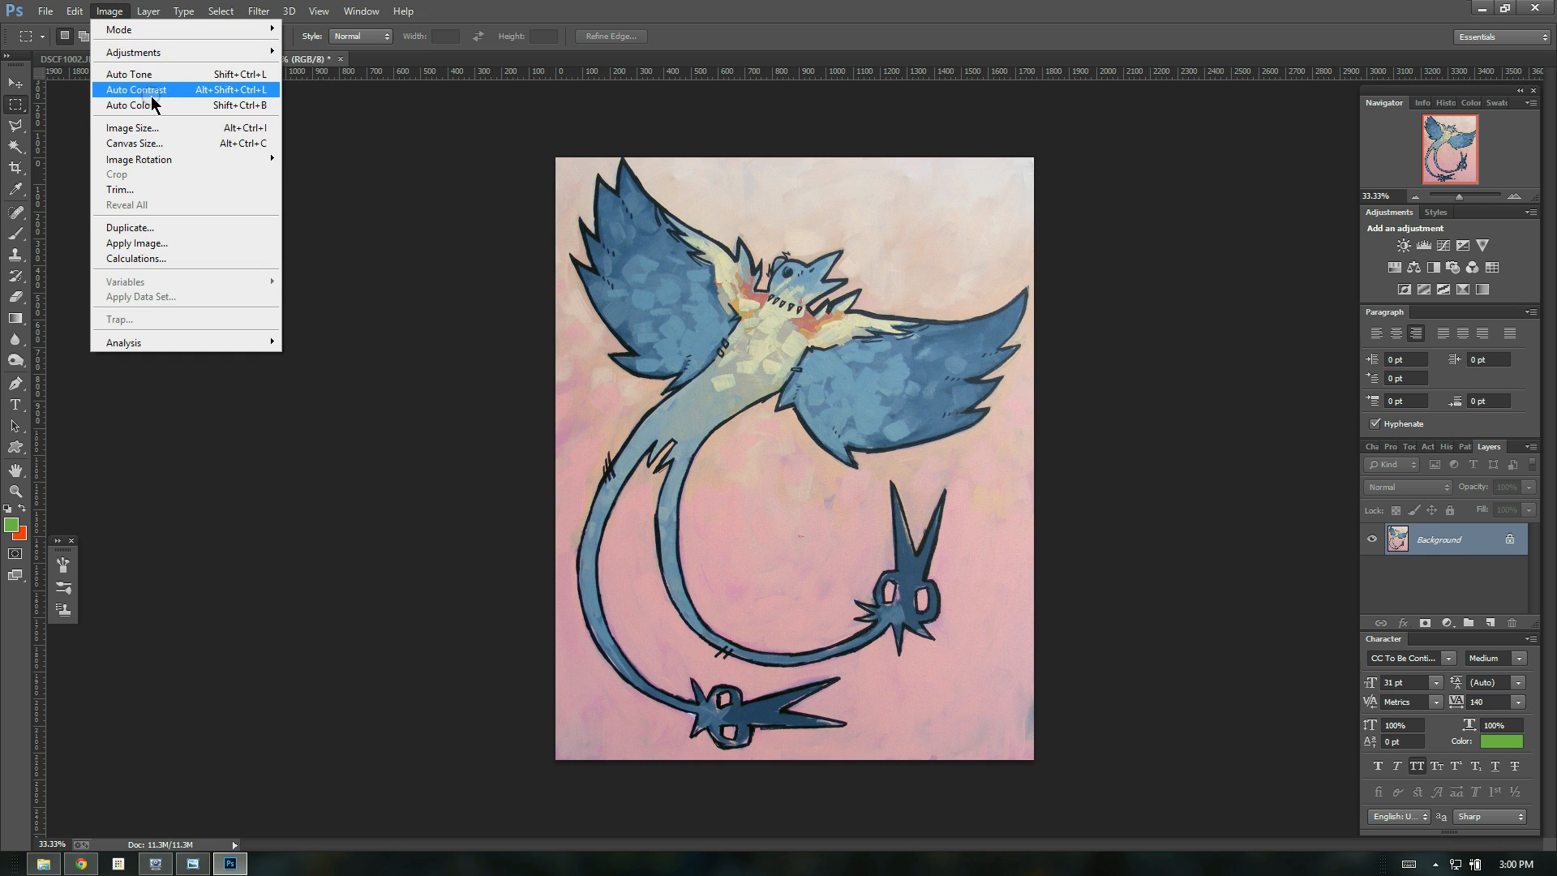
{"action": "left_click", "coordinate": [137, 90]}
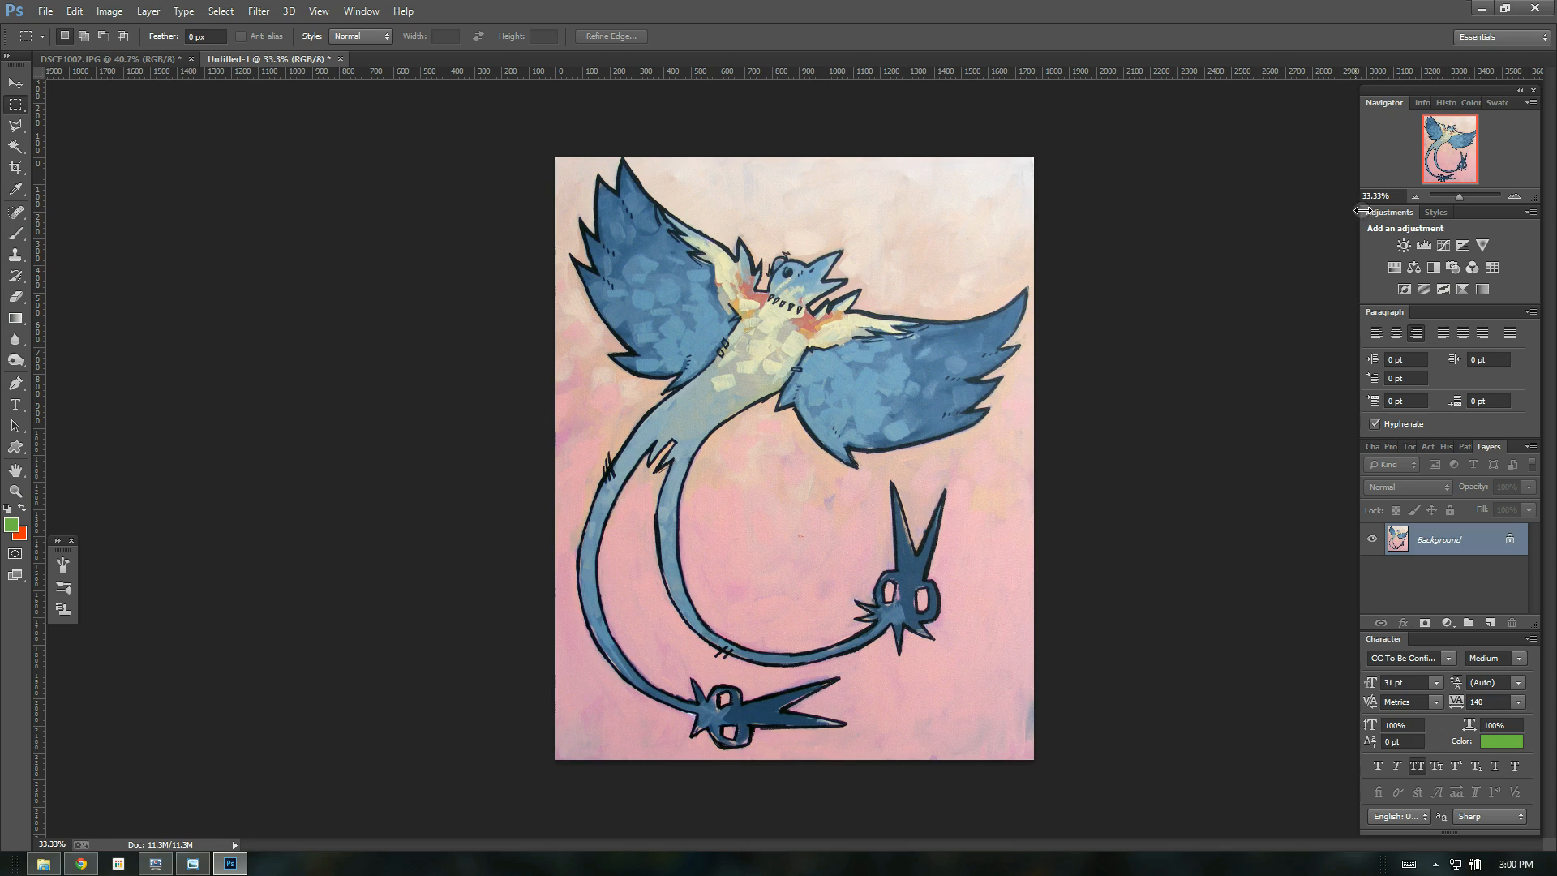
- Examine the corrected painting up close around the body and scissor tails, and as a whole
{"action": "left_click", "coordinate": [1512, 195]}
{"action": "left_click", "coordinate": [1512, 195]}
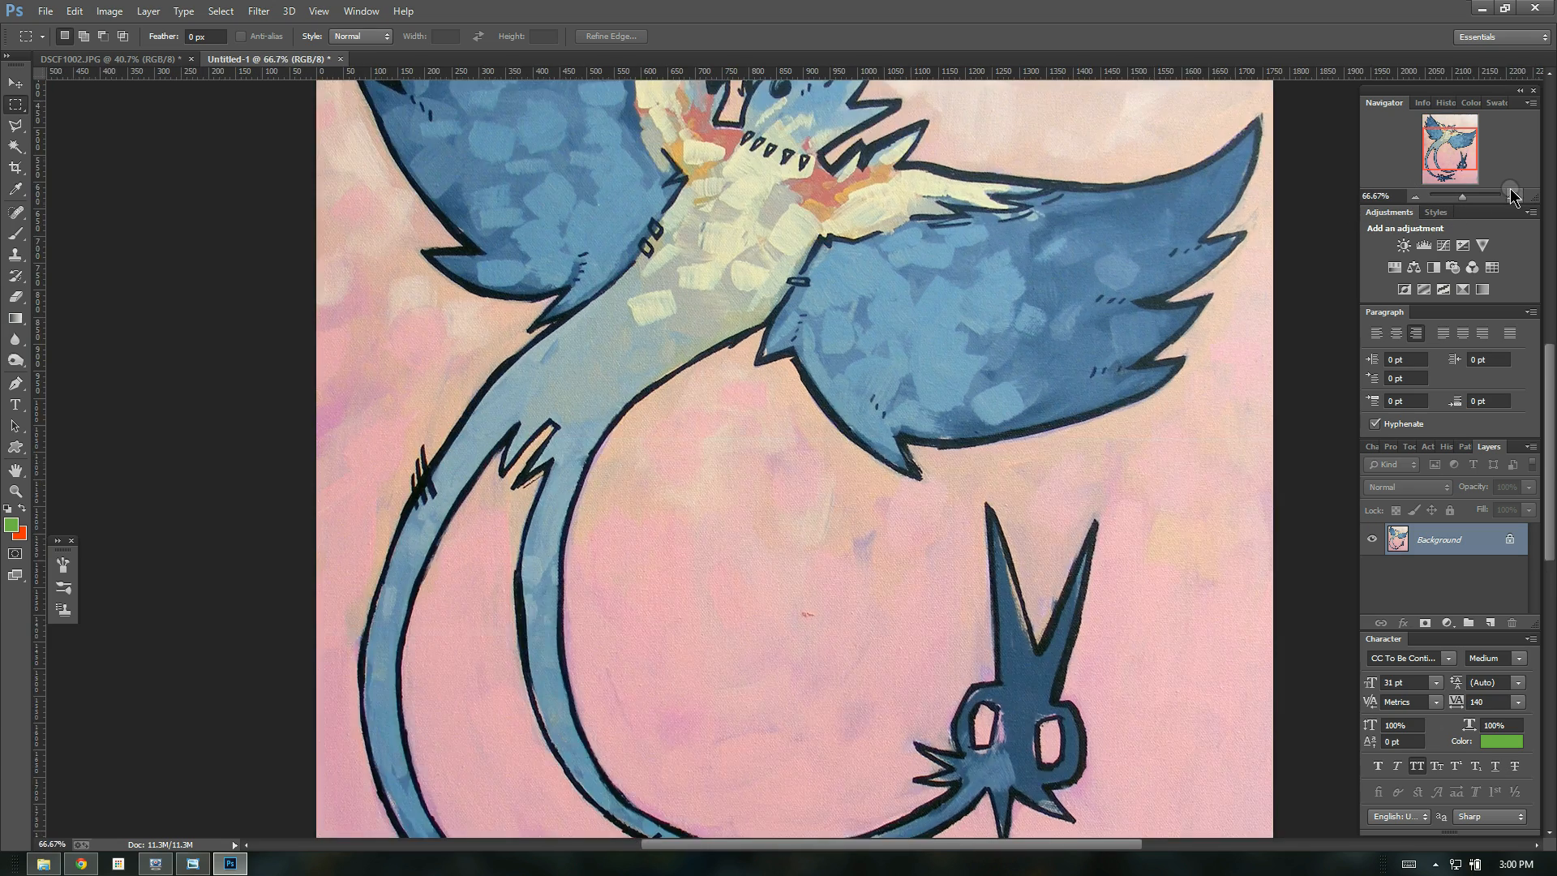
{"action": "left_click", "coordinate": [1512, 196]}
{"action": "left_click_drag", "start_coordinate": [1450, 148], "coordinate": [1457, 173]}
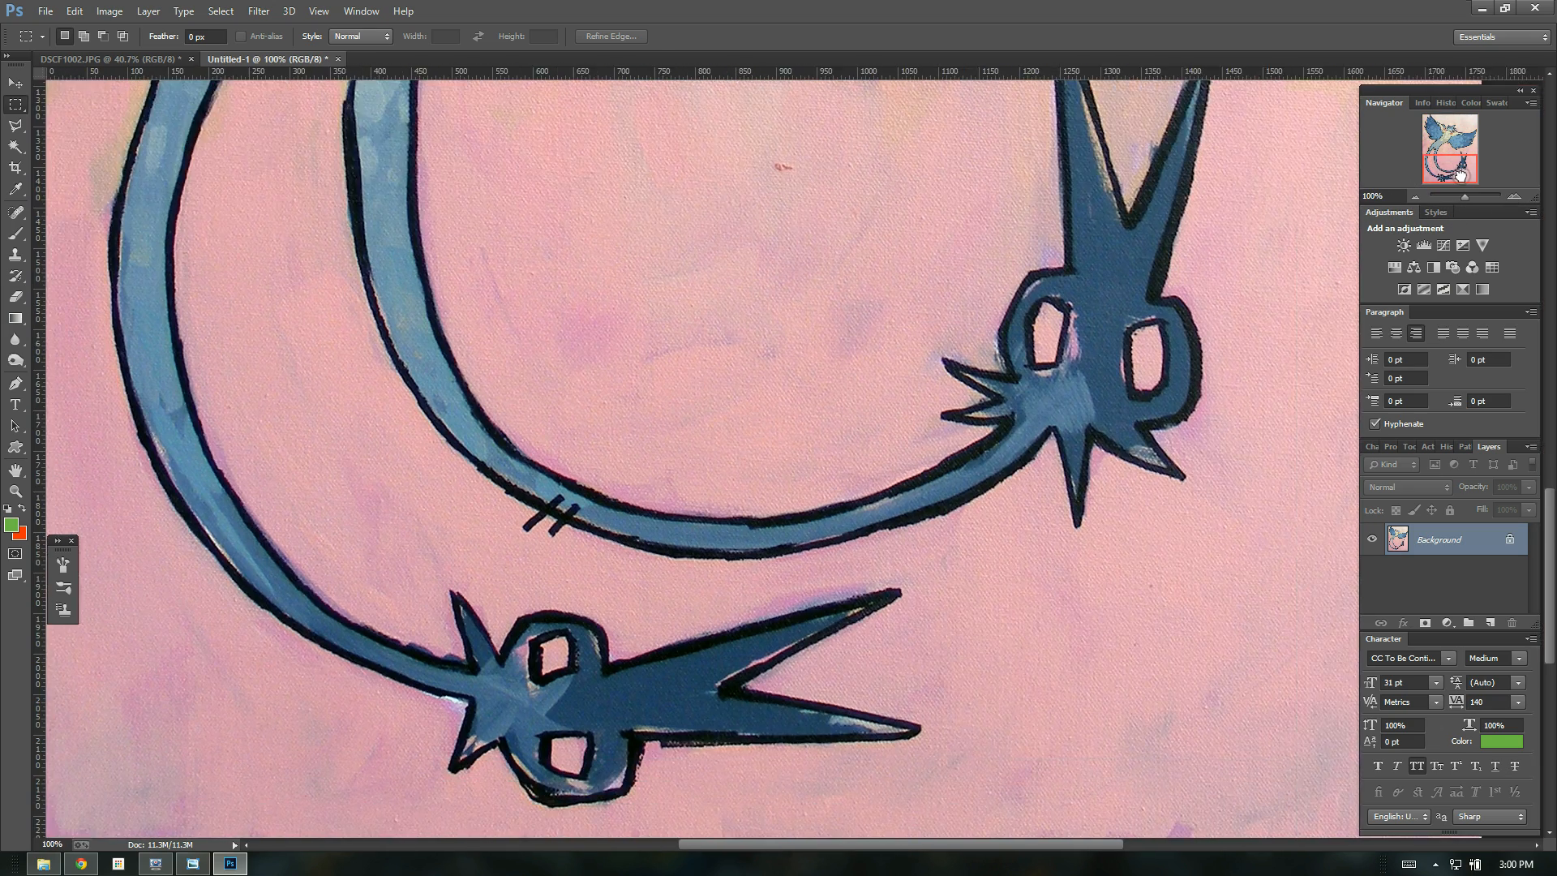
{"action": "left_click", "coordinate": [1415, 196]}
{"action": "left_click", "coordinate": [1415, 196]}
{"action": "mouse_move", "coordinate": [1448, 174]}
{"action": "left_mouse_down"}
{"action": "mouse_move", "coordinate": [1452, 140]}
{"action": "mouse_move", "coordinate": [1456, 185]}
{"action": "left_mouse_up"}
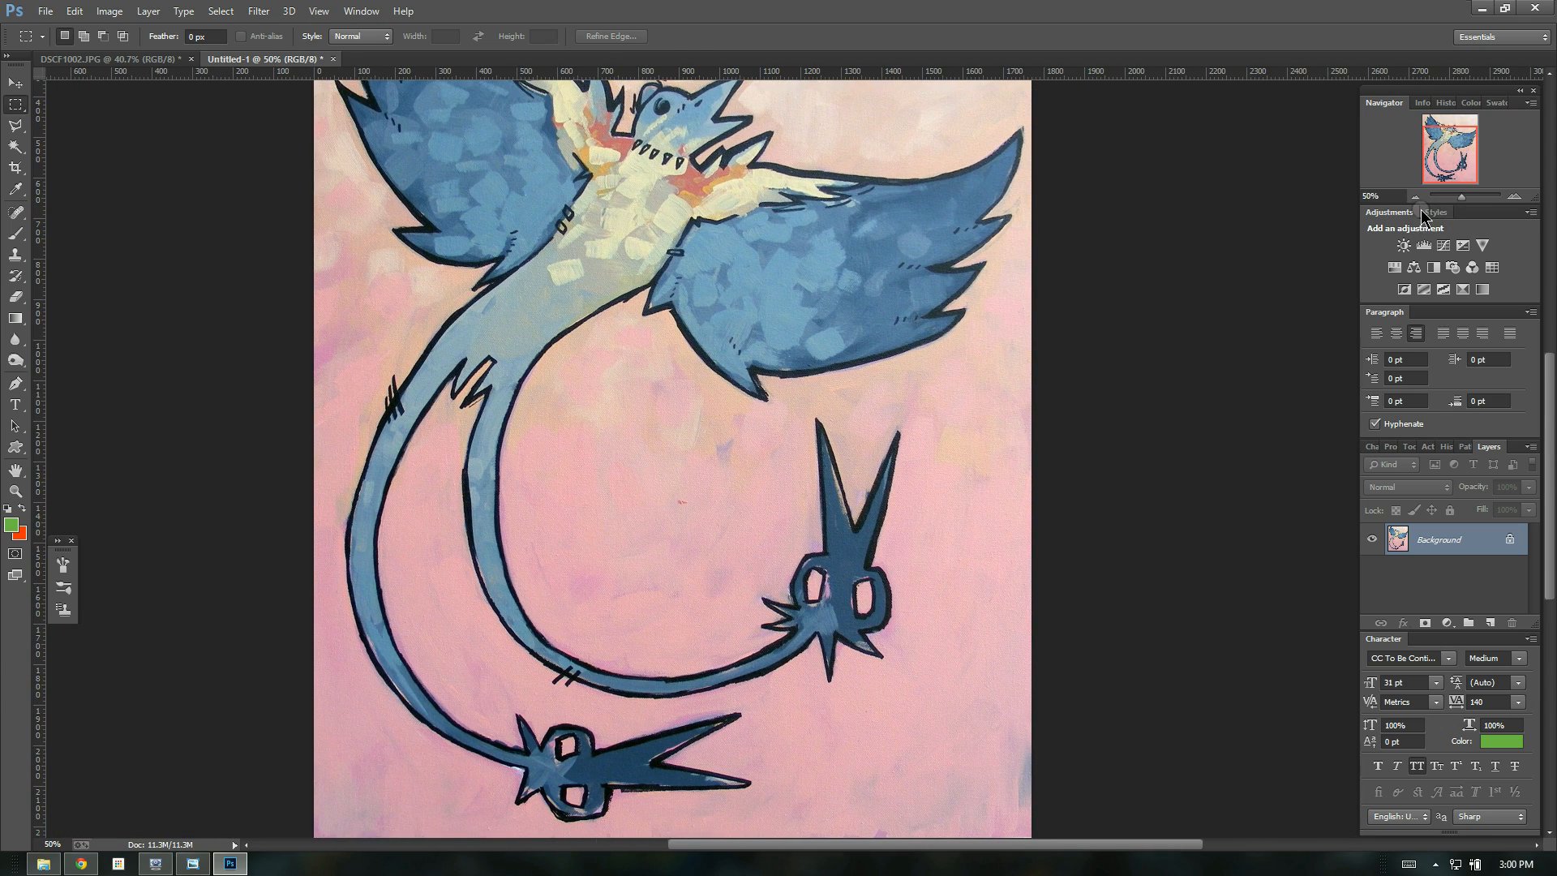
{"action": "left_click", "coordinate": [1416, 196]}
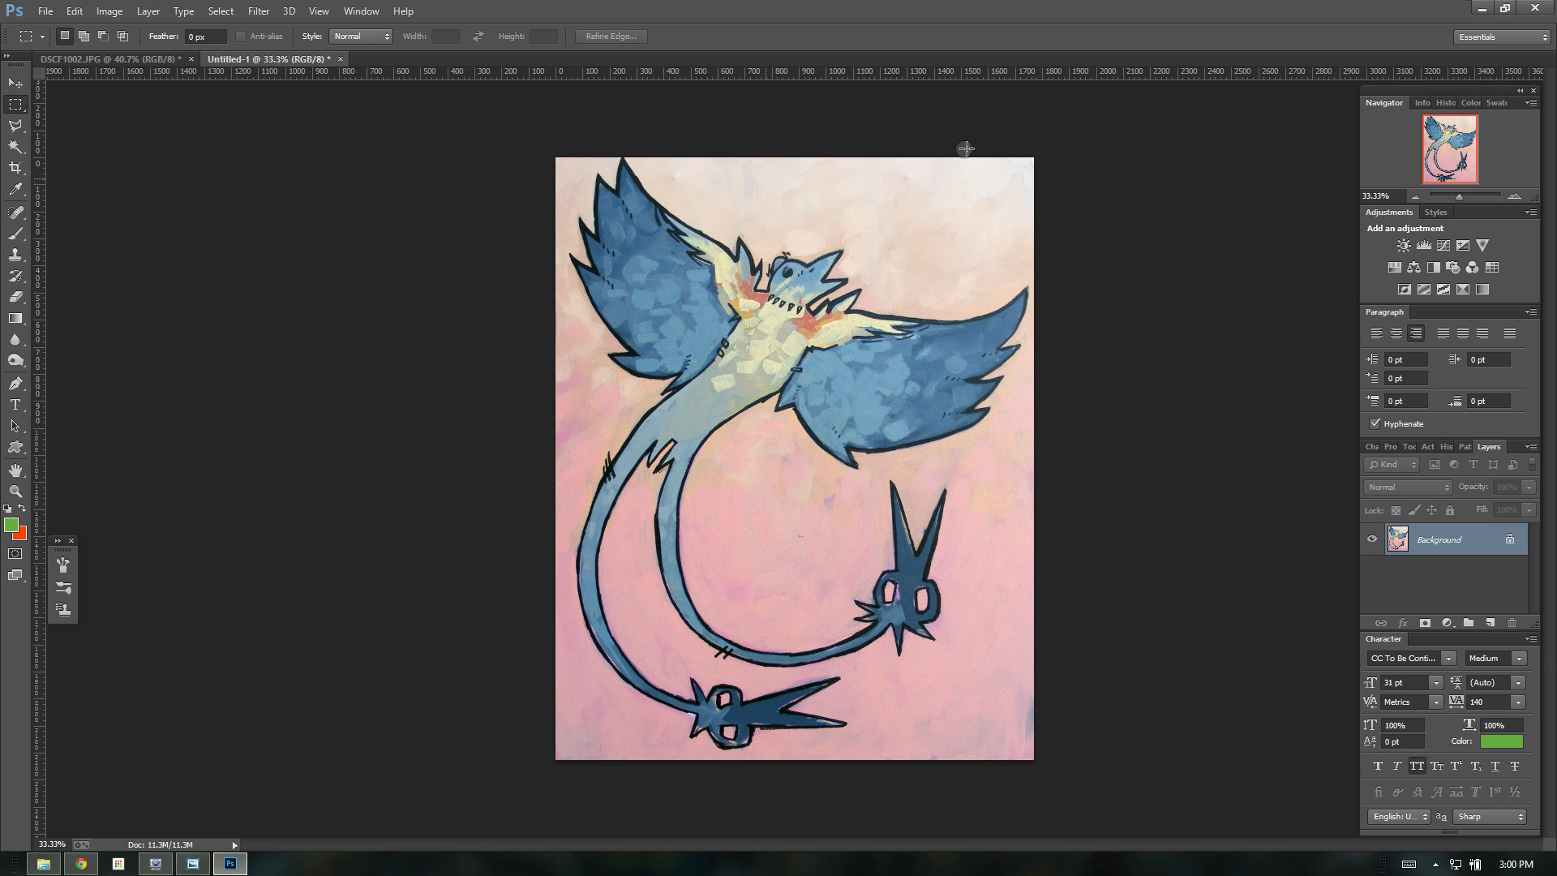
{"action": "left_click", "coordinate": [1514, 196]}
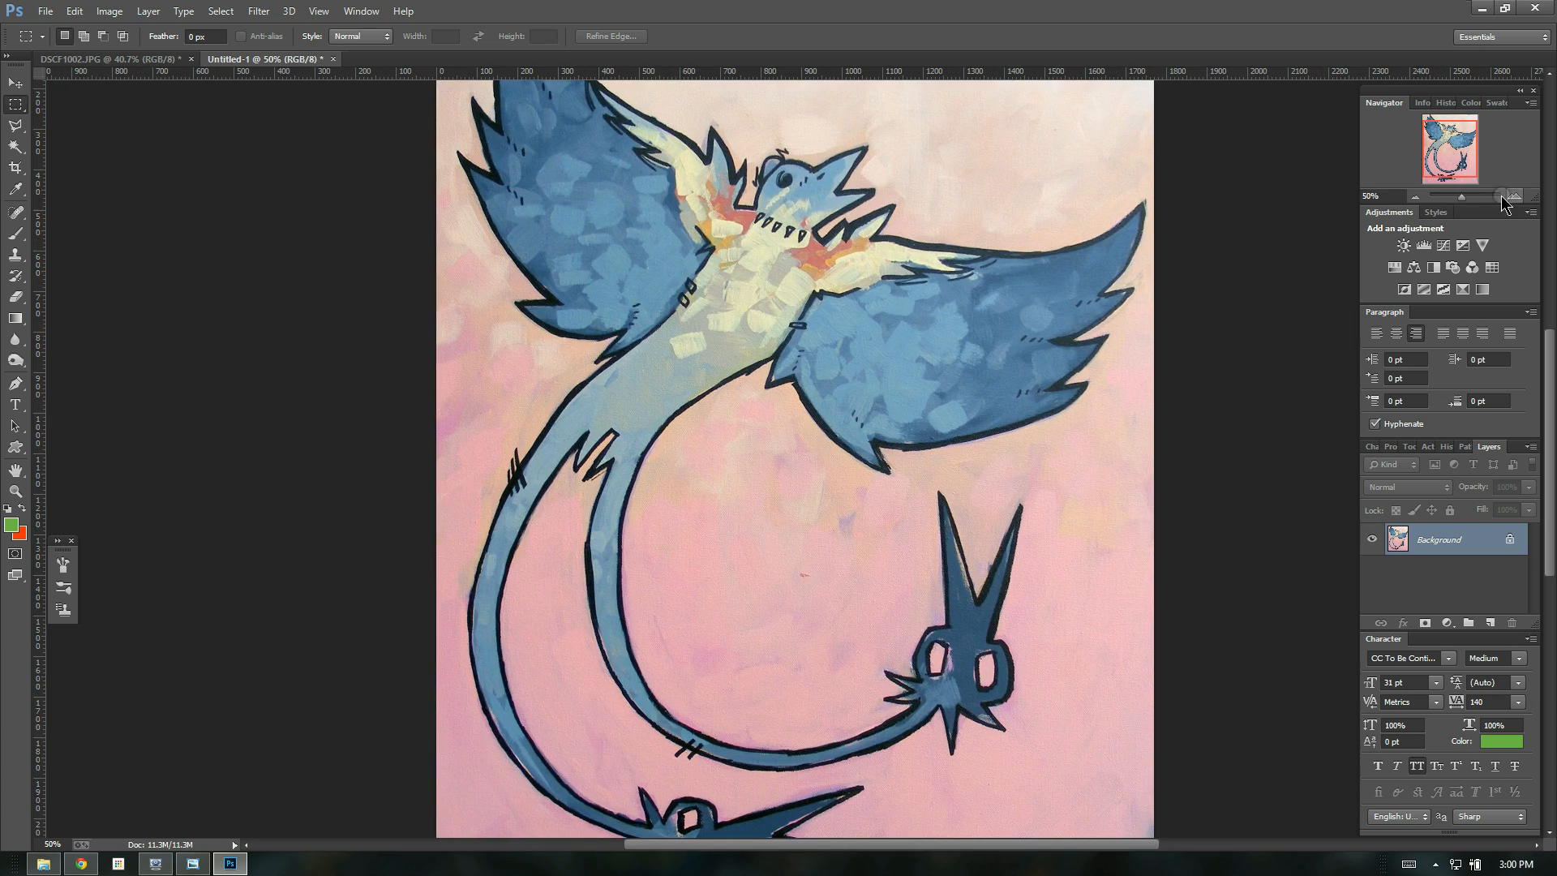
{"action": "left_click", "coordinate": [1416, 196]}
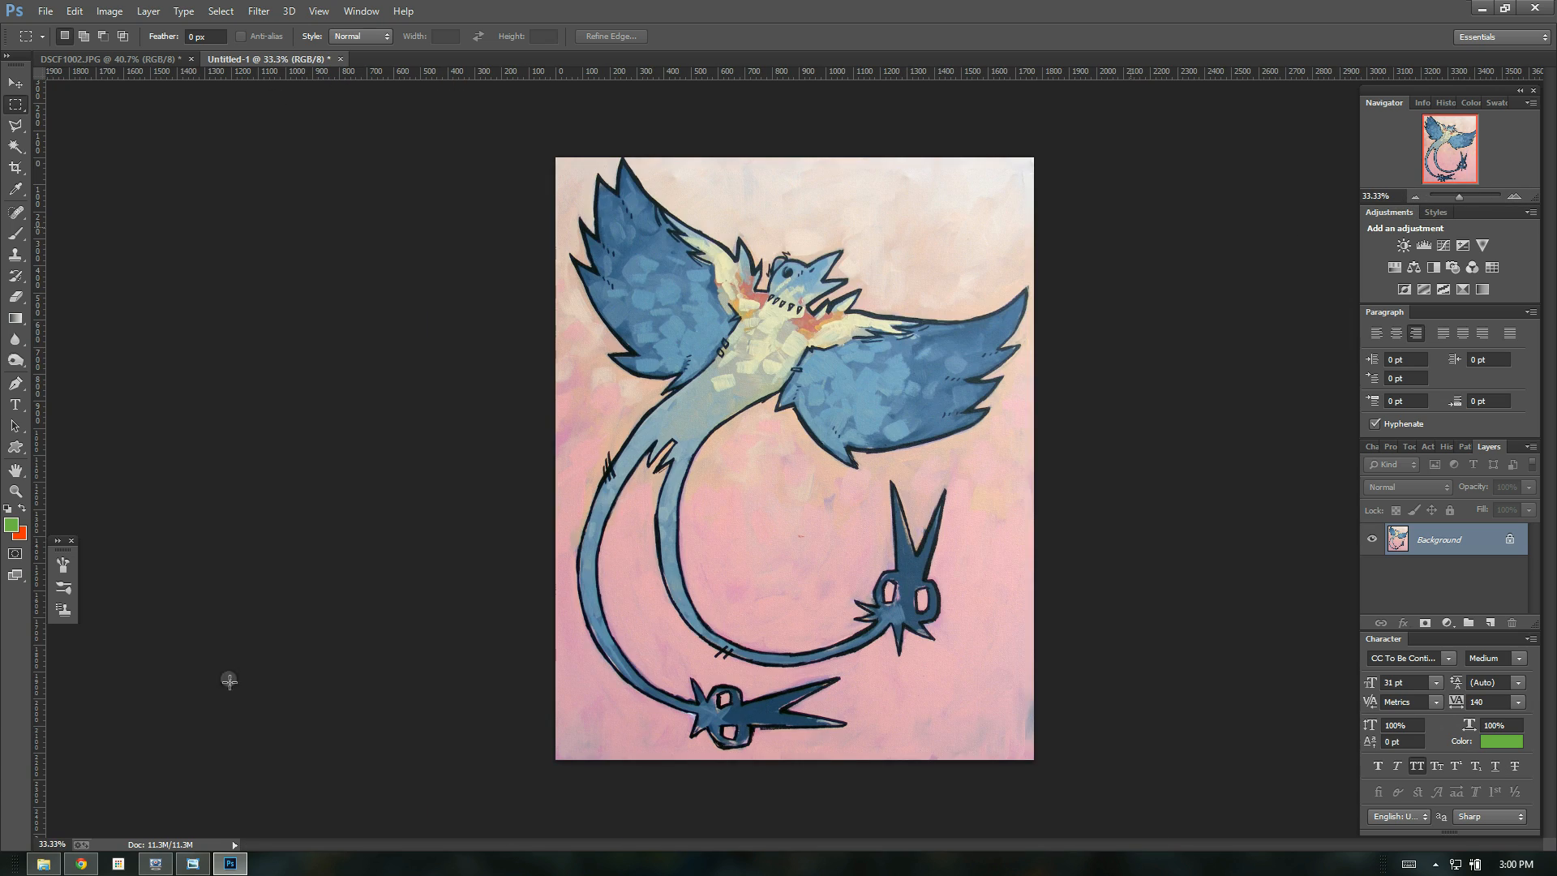
- Bring up the original photo DSCF1002 in Windows Photo Viewer and place it beside the Photoshop window for comparison
{"action": "left_click", "coordinate": [192, 864]}
{"action": "left_click_drag", "start_coordinate": [729, 24], "coordinate": [1145, 60]}
{"action": "left_click_drag", "start_coordinate": [442, 325], "coordinate": [320, 335]}
{"action": "scroll", "coordinate": [320, 335], "scroll_direction": "down", "scroll_amount": 2}
{"action": "scroll", "coordinate": [321, 335], "scroll_direction": "down", "scroll_amount": 3}
{"action": "left_click", "coordinate": [414, 362]}
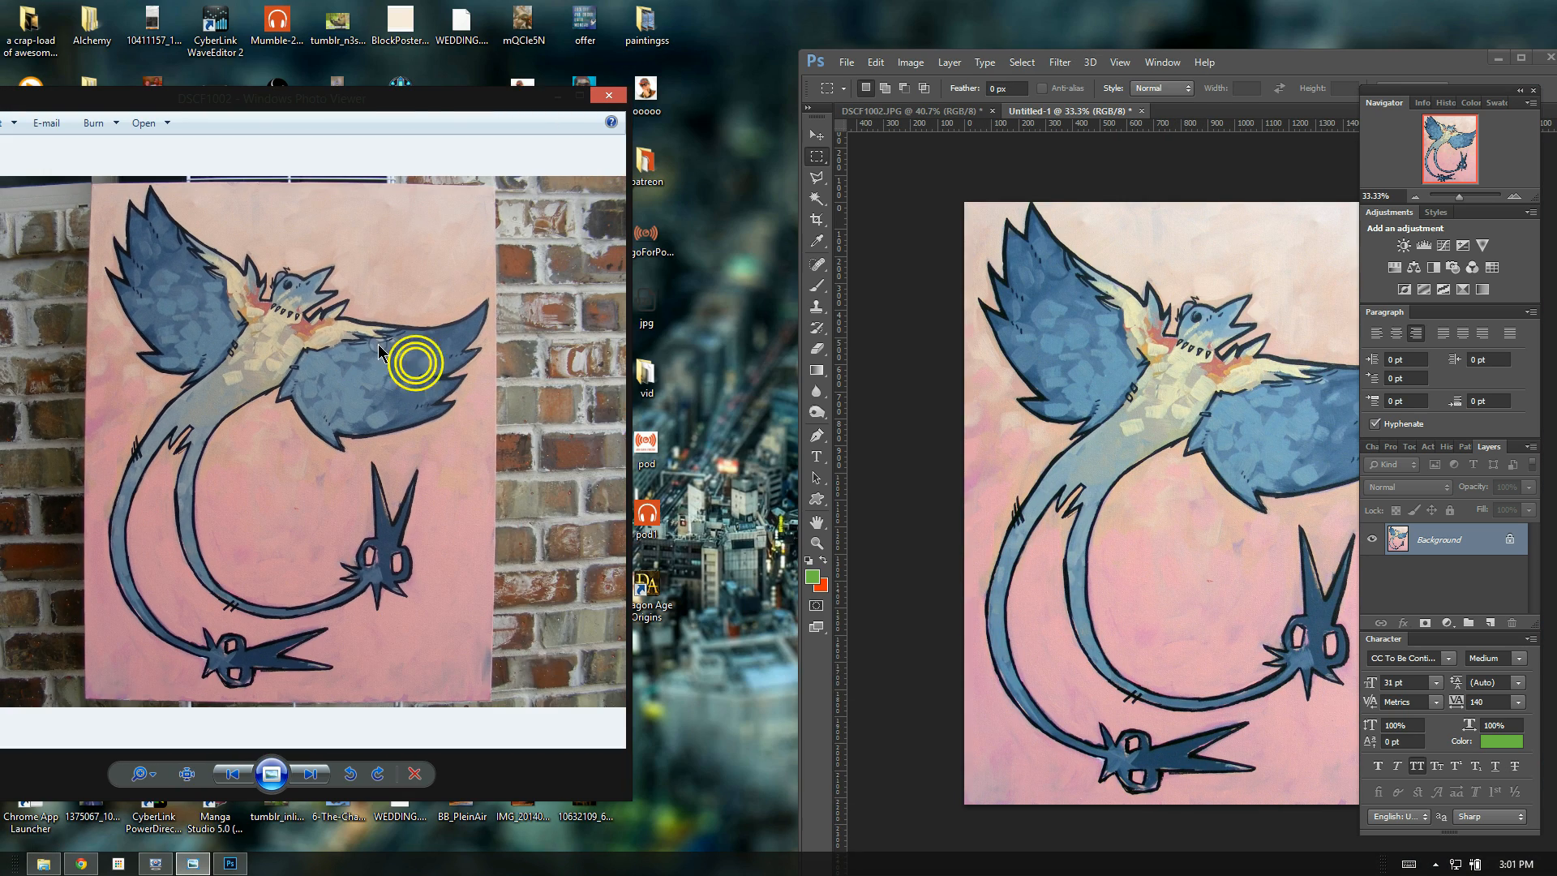
{"action": "left_click_drag", "start_coordinate": [426, 93], "coordinate": [554, 72]}
{"action": "left_click", "coordinate": [1244, 65]}
{"action": "left_click_drag", "start_coordinate": [1246, 71], "coordinate": [1092, 36]}
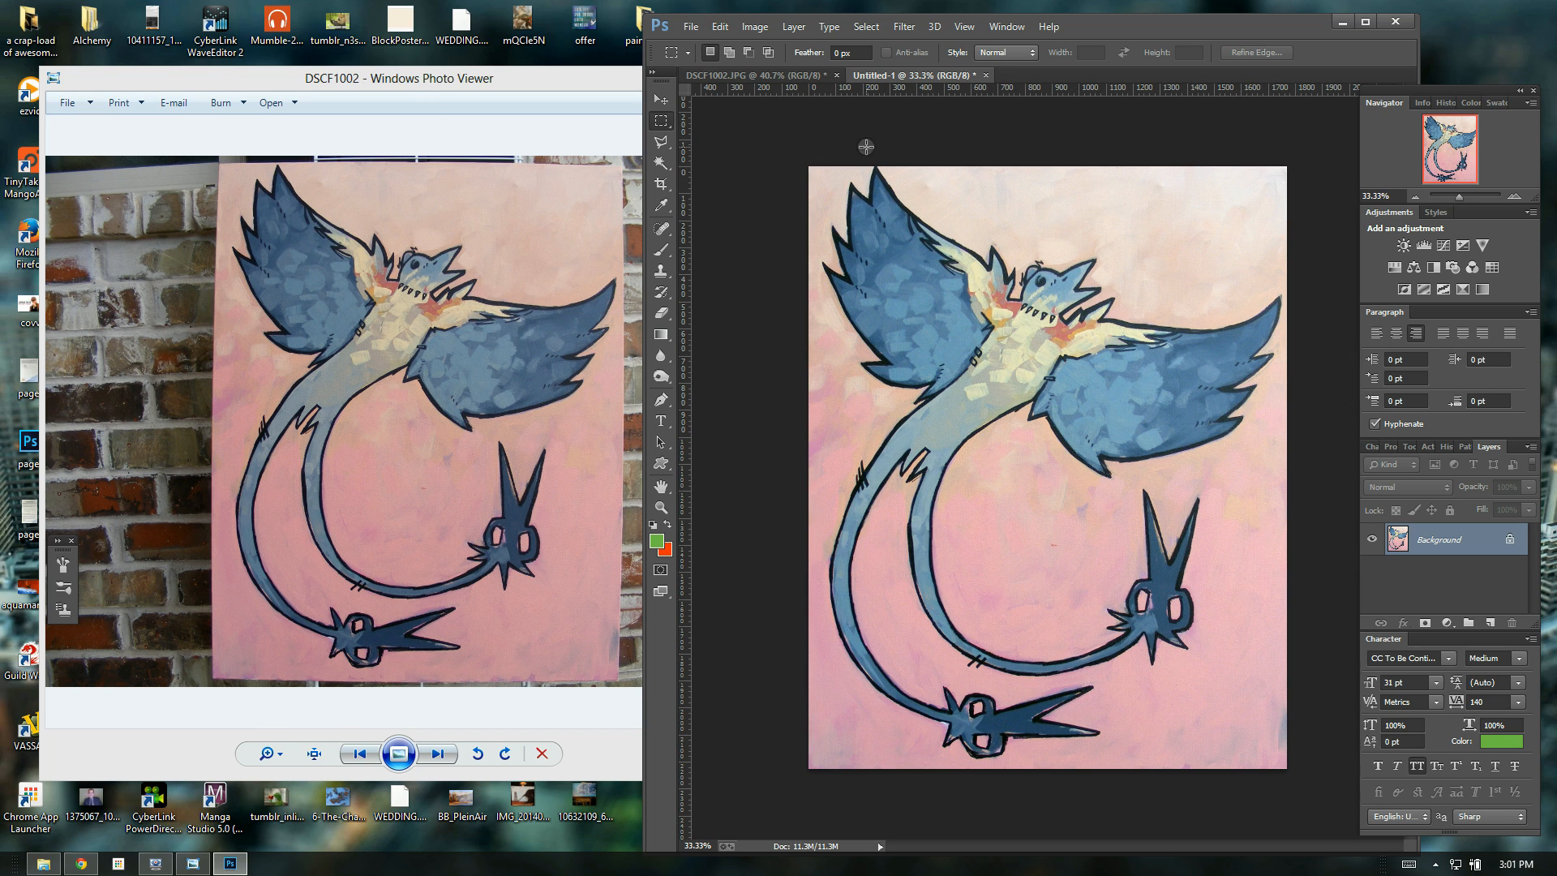
- Check the image size and resolution with the dimensions in inches, cancel without resizing, and maximize the Photoshop window
{"action": "left_click", "coordinate": [755, 27]}
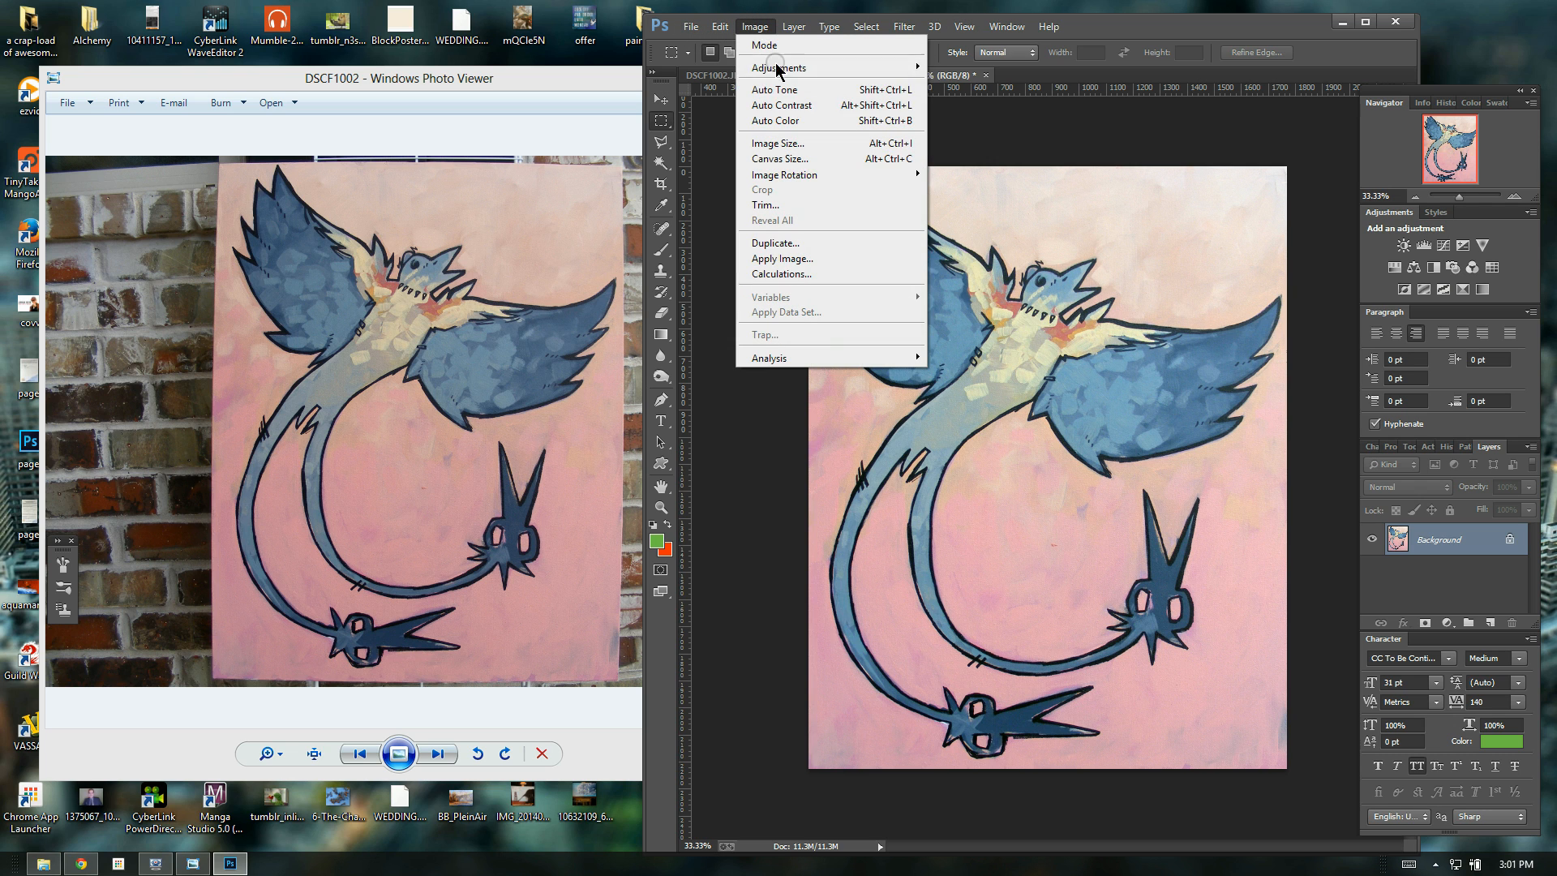
{"action": "left_click", "coordinate": [778, 146]}
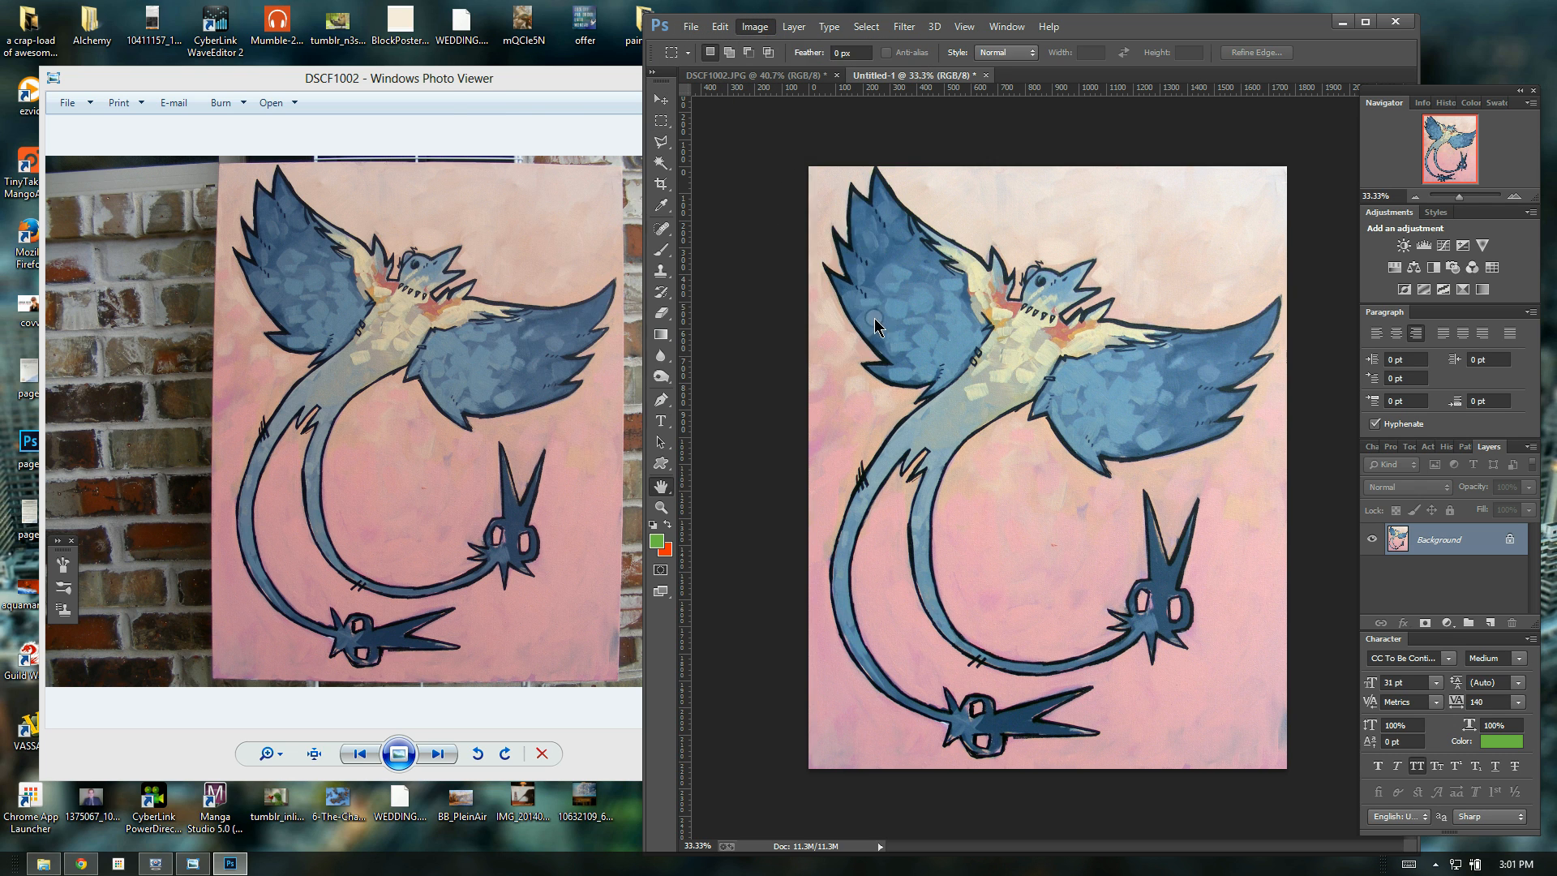
{"action": "left_click", "coordinate": [730, 347]}
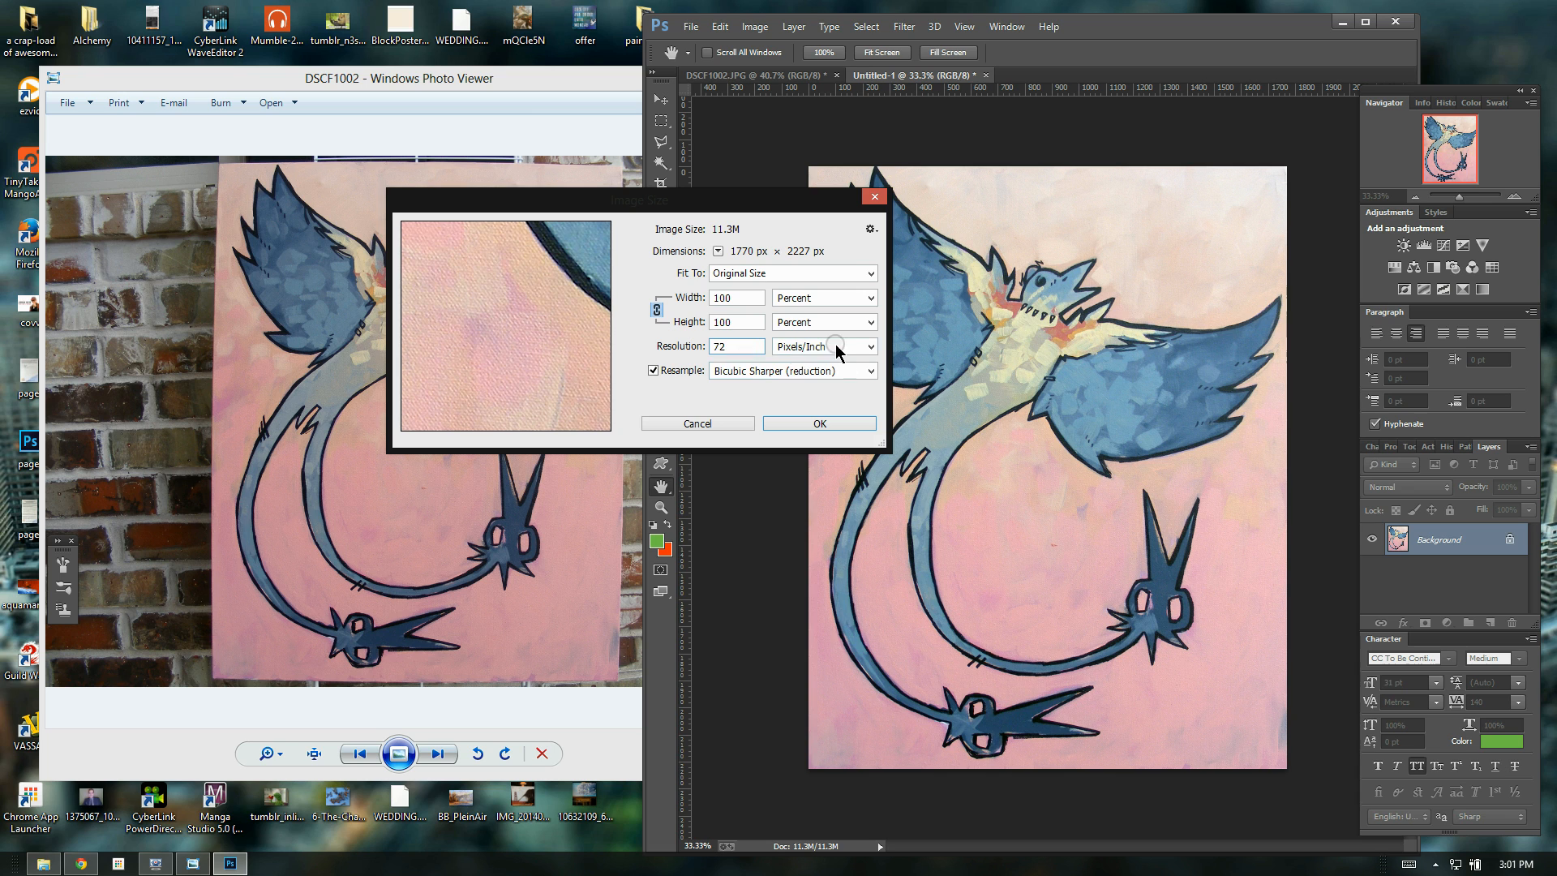
{"action": "left_click", "coordinate": [835, 347]}
{"action": "left_click", "coordinate": [774, 357]}
{"action": "left_click_drag", "start_coordinate": [736, 205], "coordinate": [637, 209]}
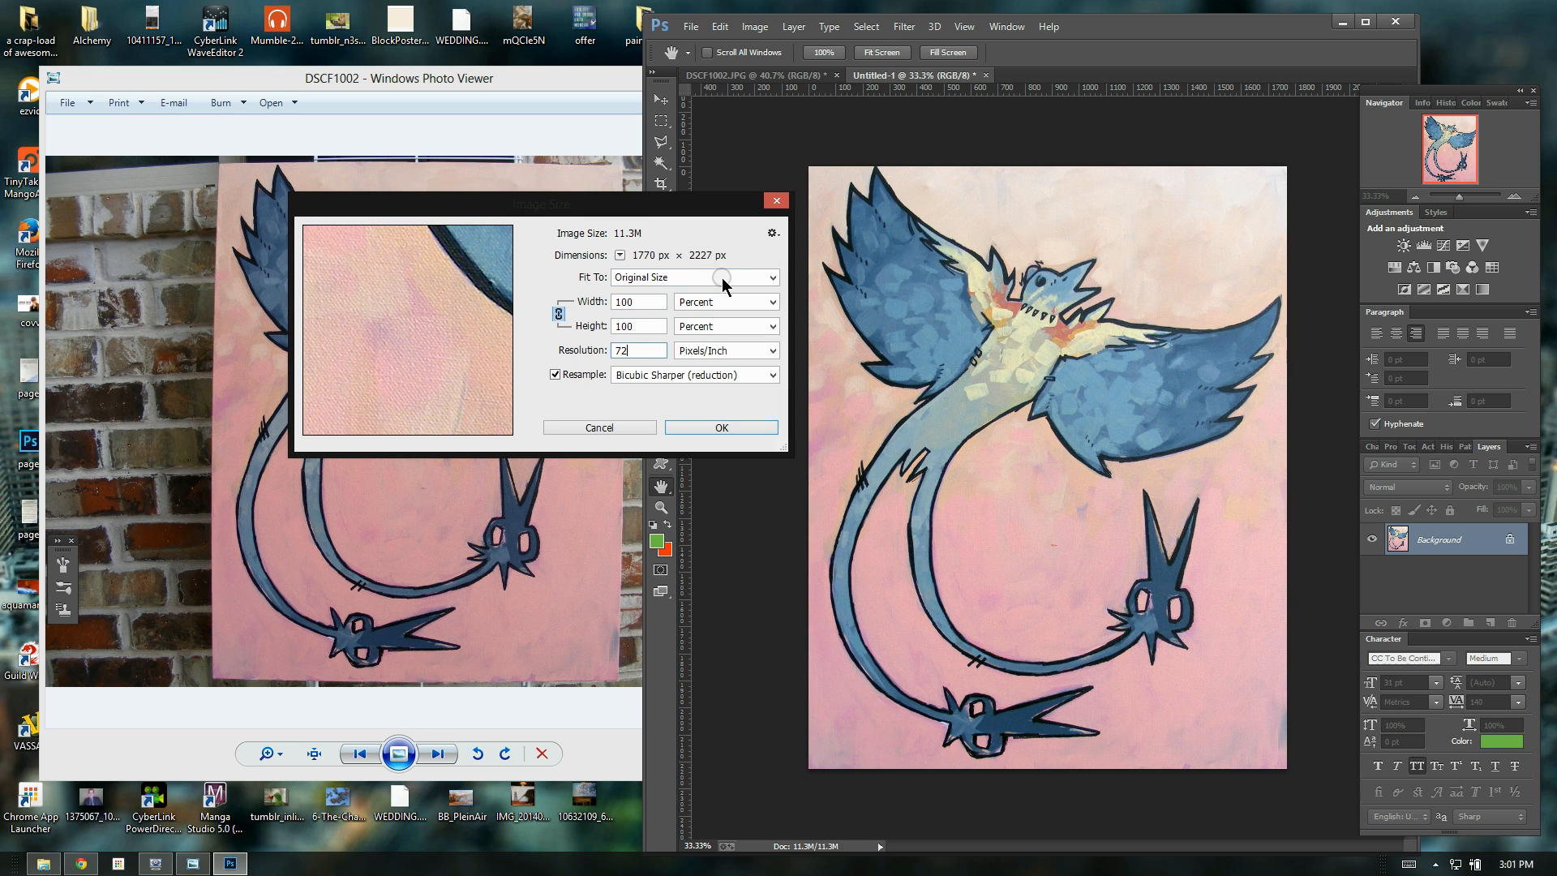
{"action": "left_click", "coordinate": [681, 302]}
{"action": "left_click", "coordinate": [710, 326]}
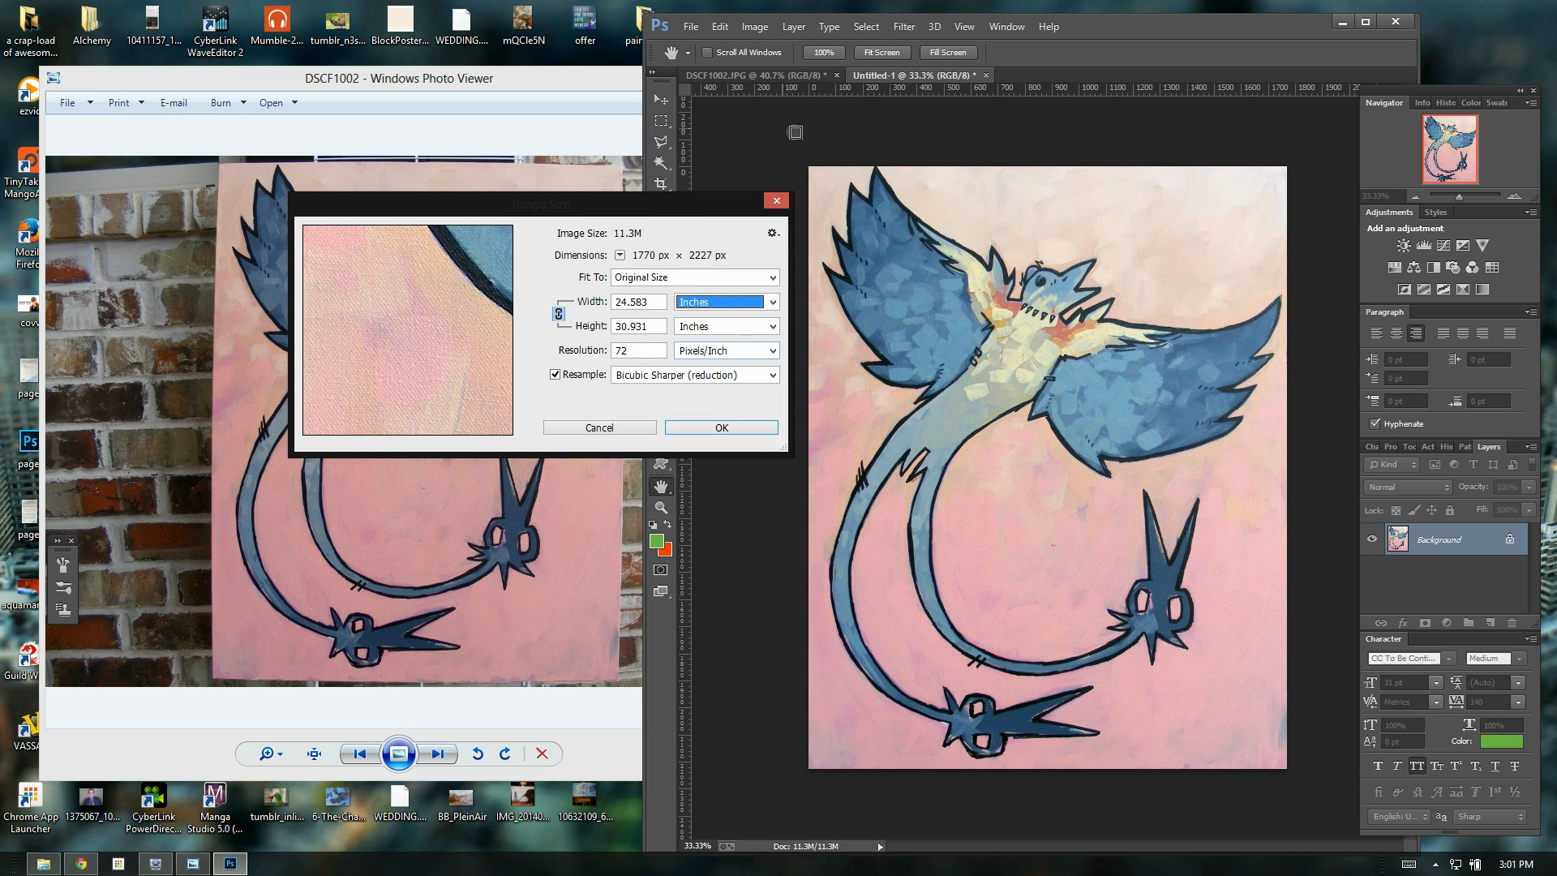
{"action": "left_click_drag", "start_coordinate": [708, 204], "coordinate": [638, 203]}
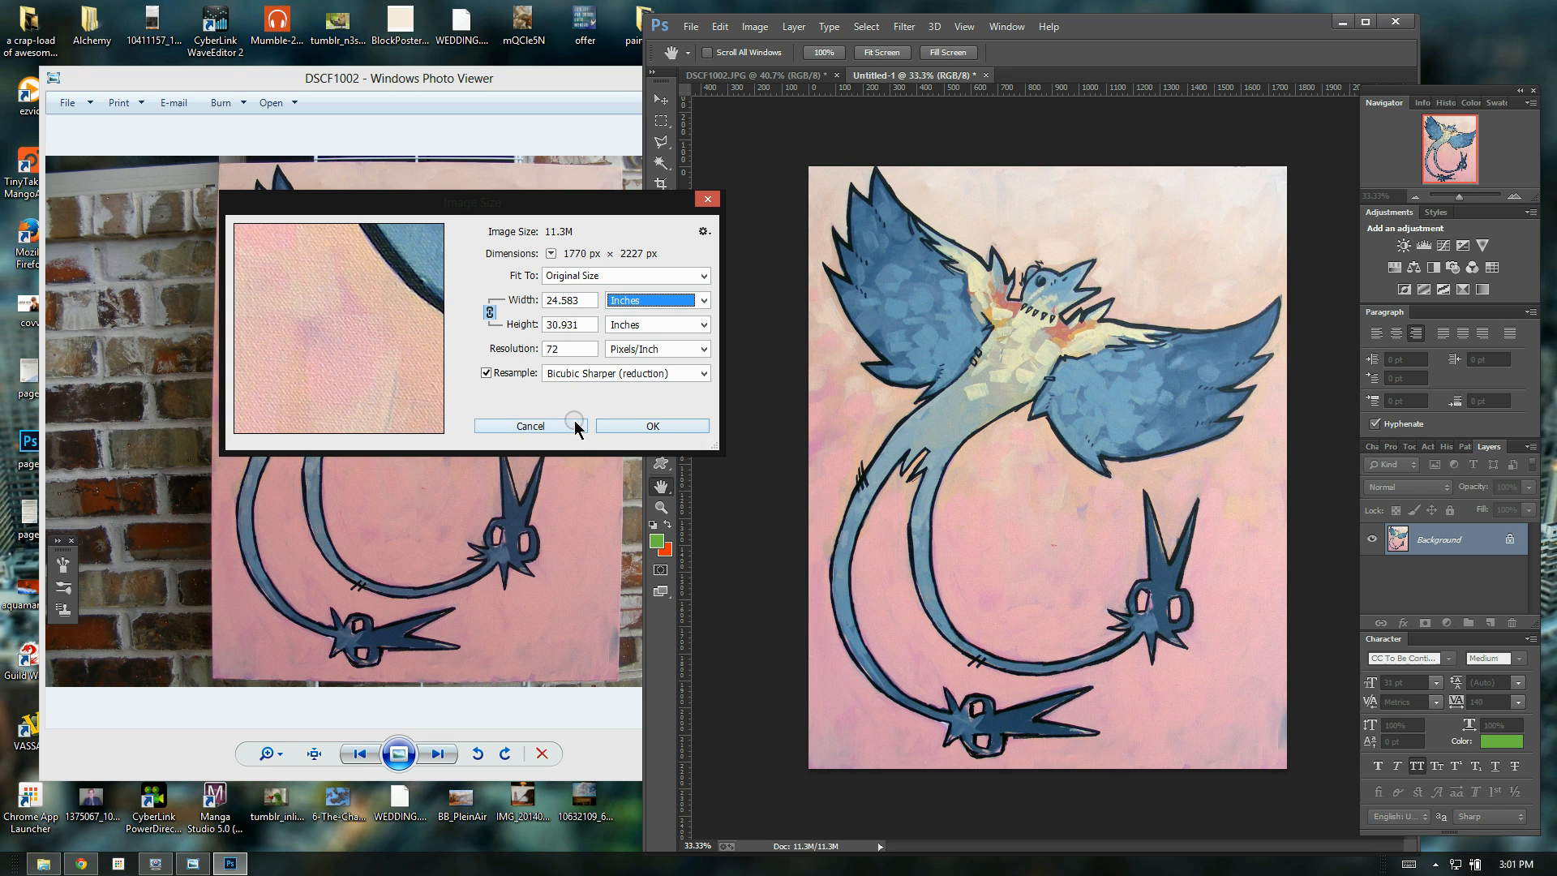
{"action": "key", "text": "Tab"}
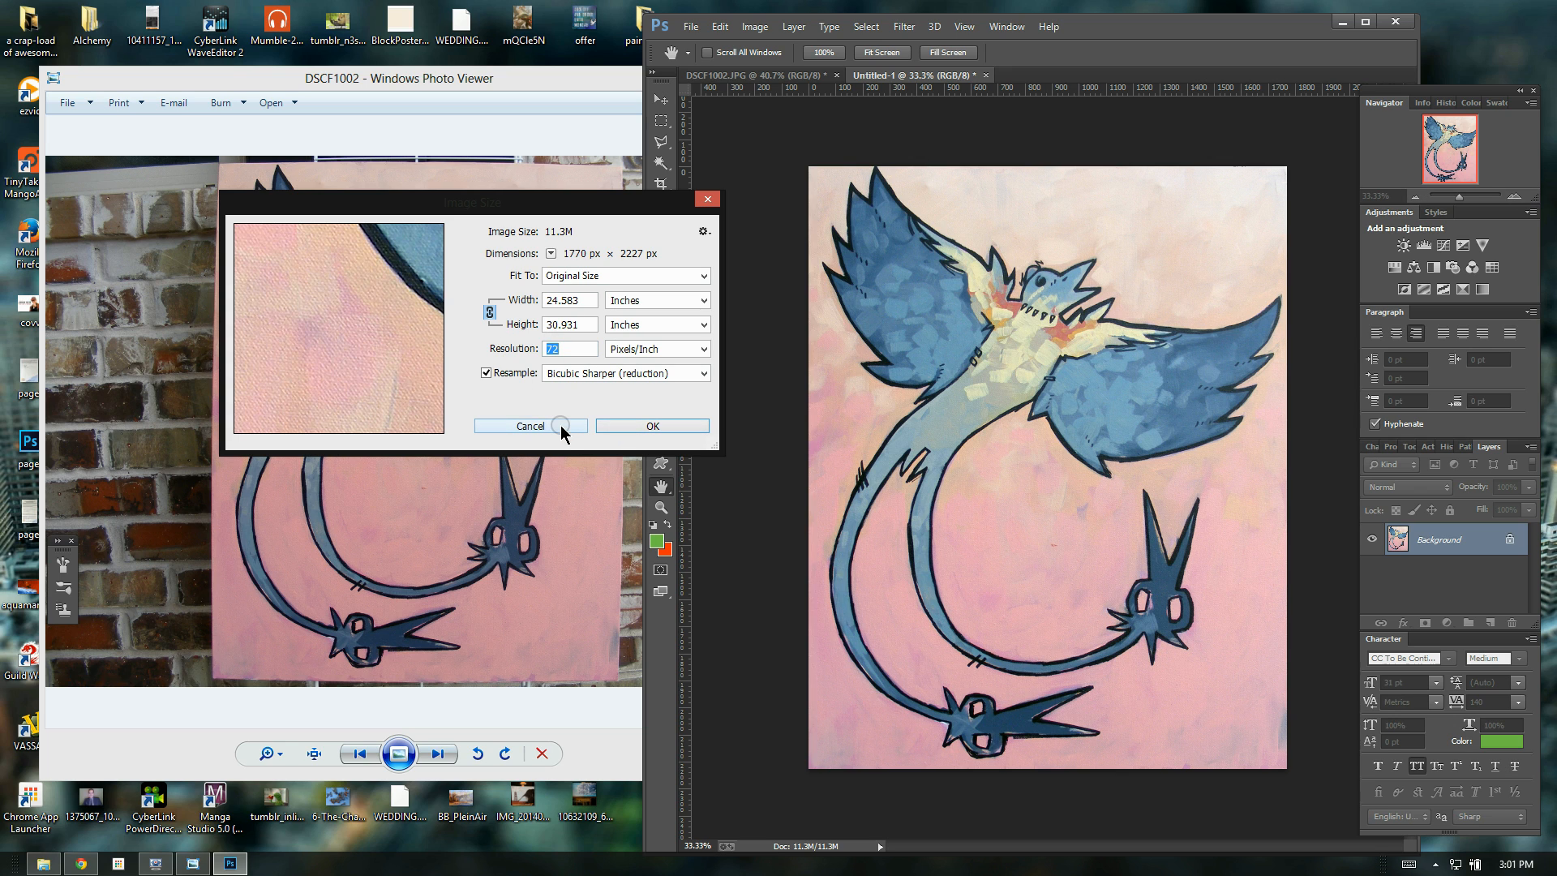
{"action": "left_click", "coordinate": [564, 427]}
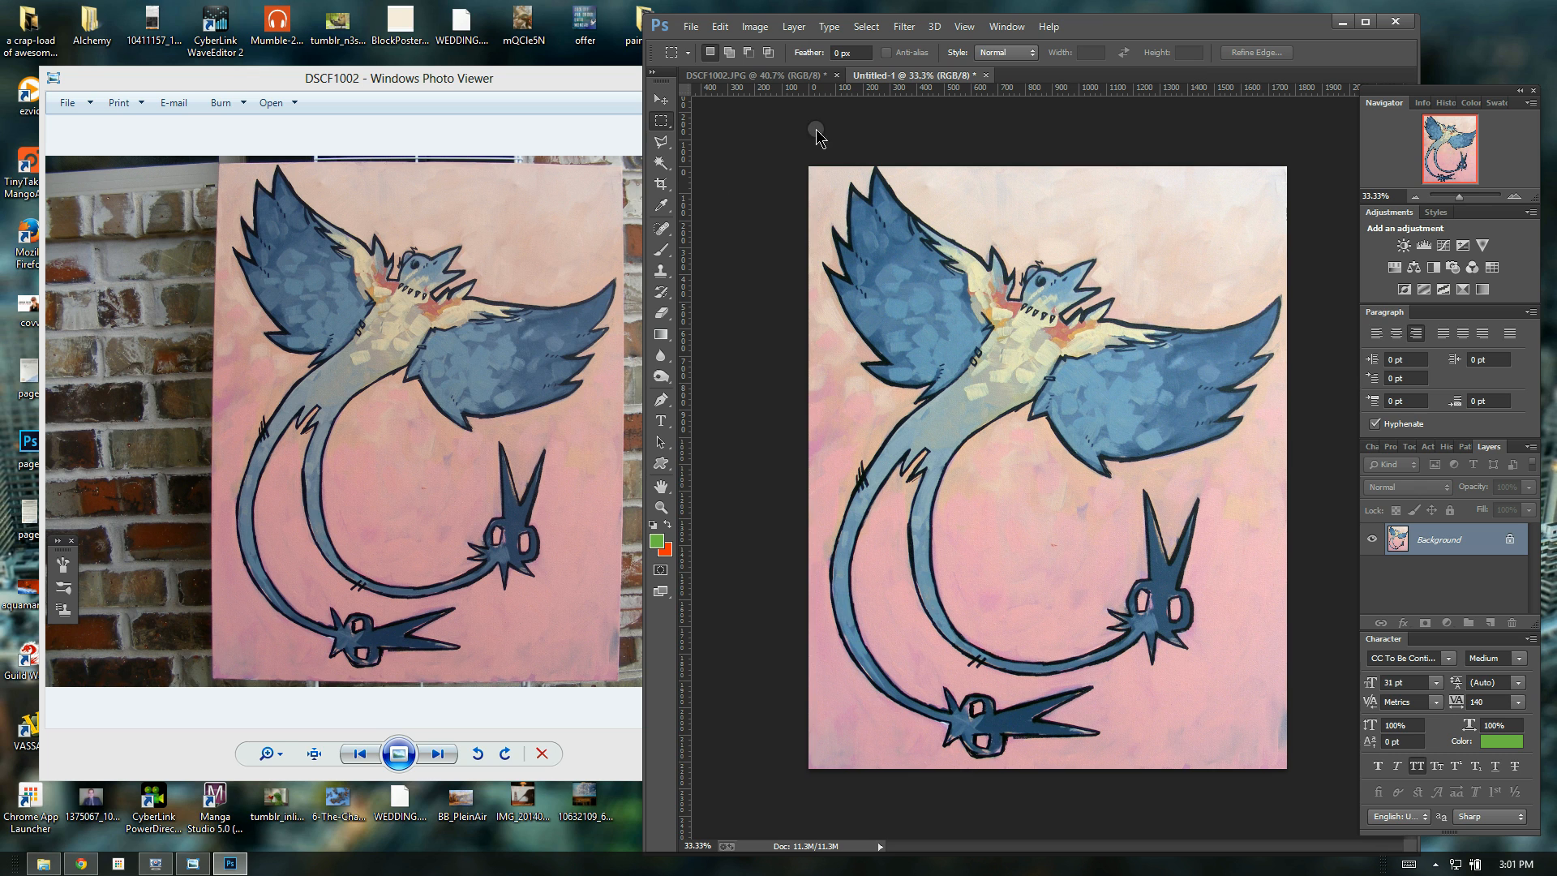
{"action": "left_click_drag", "start_coordinate": [1206, 28], "coordinate": [1000, 13]}
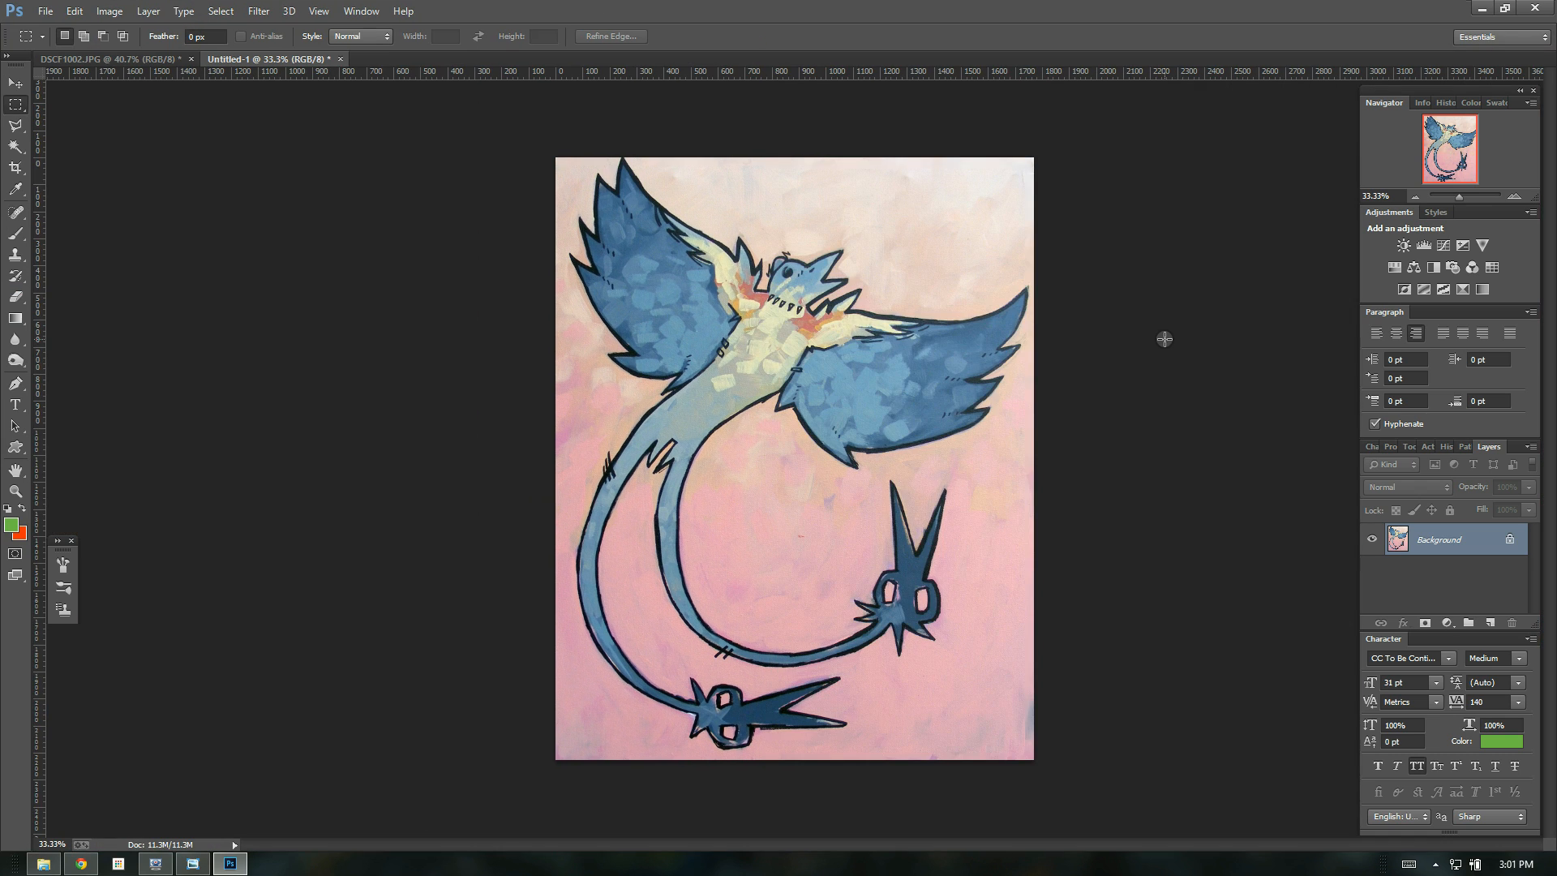